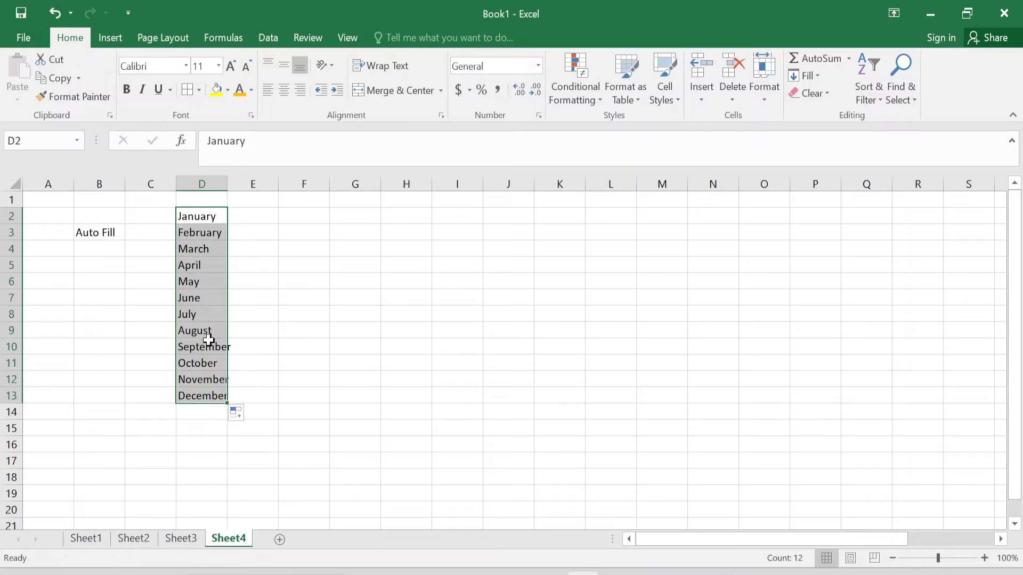
- Enter Monday in cell F2 and Tuesday in cell F3
{"action": "left_click", "coordinate": [199, 203]}
{"action": "key", "text": "Down"}
{"action": "key", "text": "Right"}
{"action": "key", "text": "Right"}
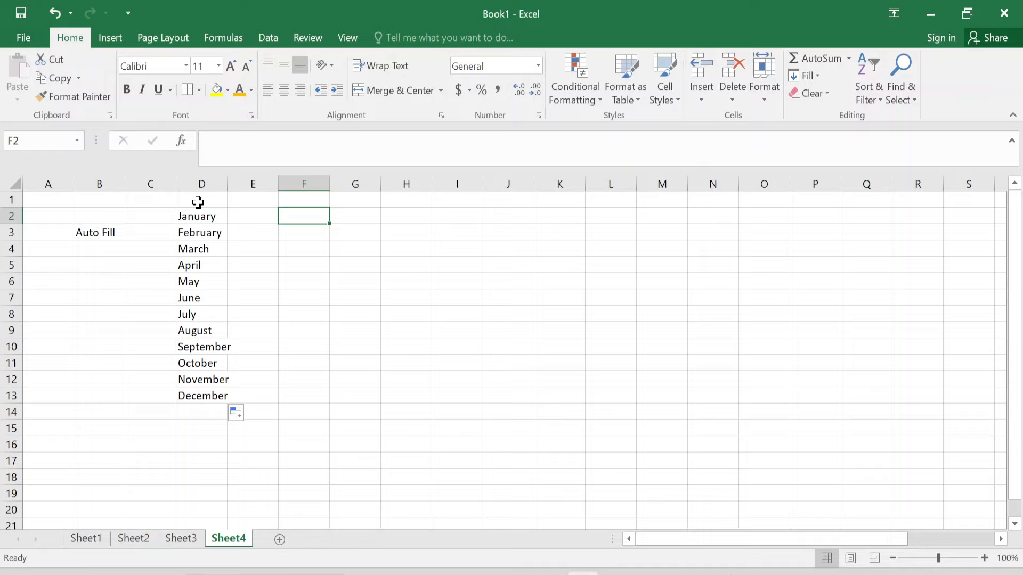
{"action": "type", "text": "Monday"}
{"action": "key", "text": "Return"}
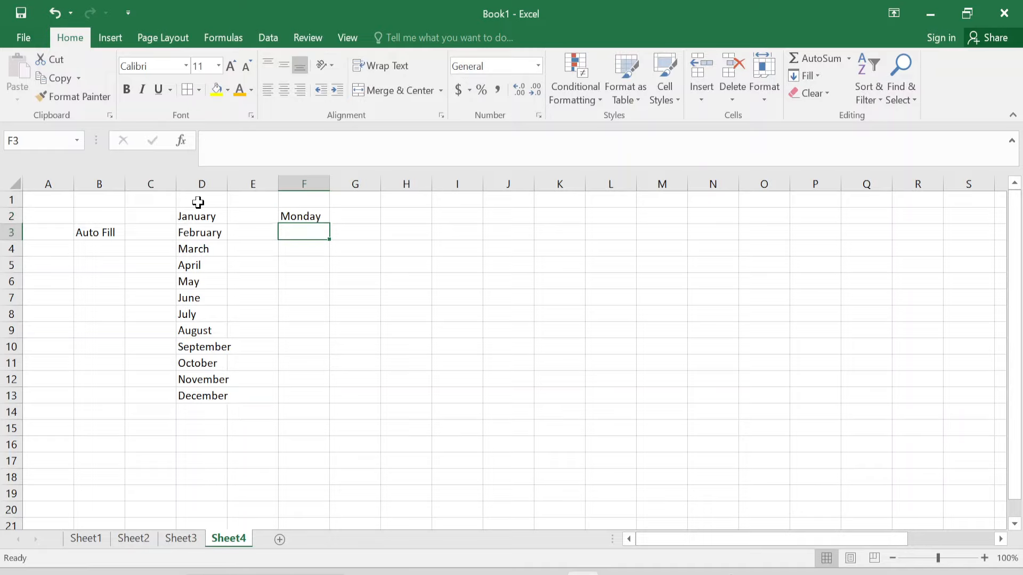
{"action": "type", "text": "Tuesda"}
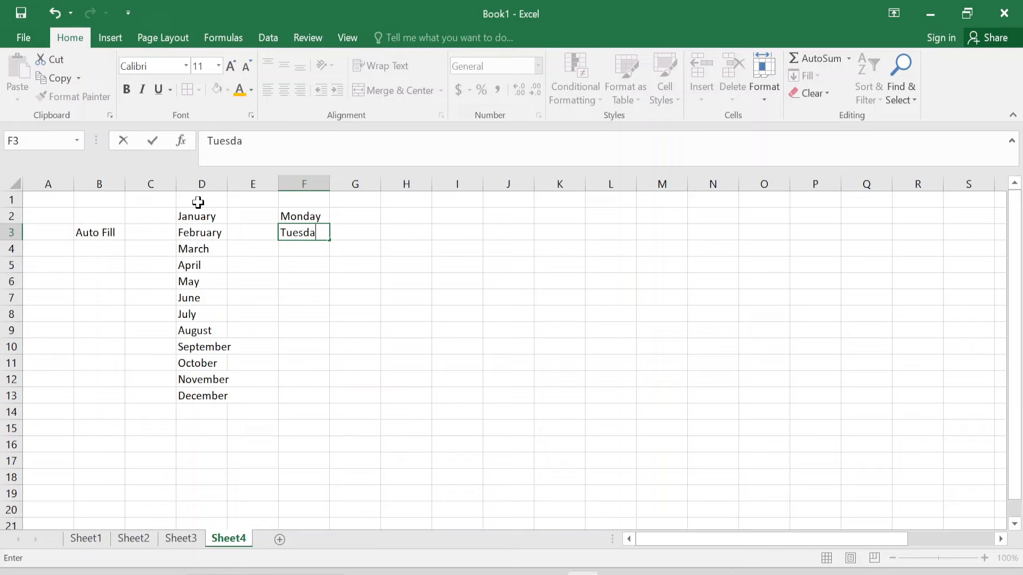
{"action": "type", "text": "y"}
{"action": "key", "text": "Return"}
- Auto fill the weekday series from F2:F3 down to F13
{"action": "key", "text": "Up"}
{"action": "key", "text": "Up"}
{"action": "key", "text": "shift+Down"}
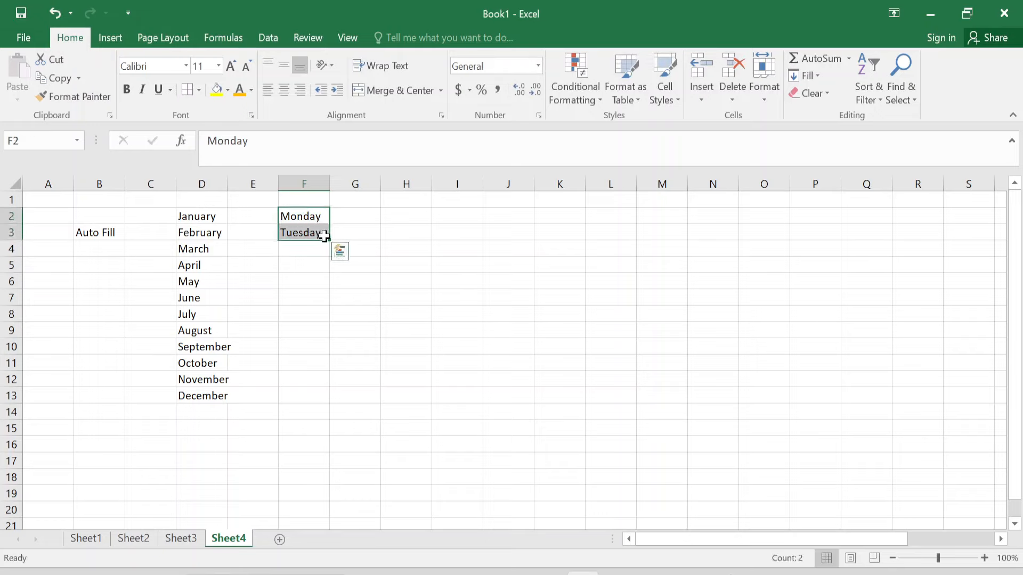
{"action": "left_click_drag", "start_coordinate": [330, 241], "coordinate": [323, 398]}
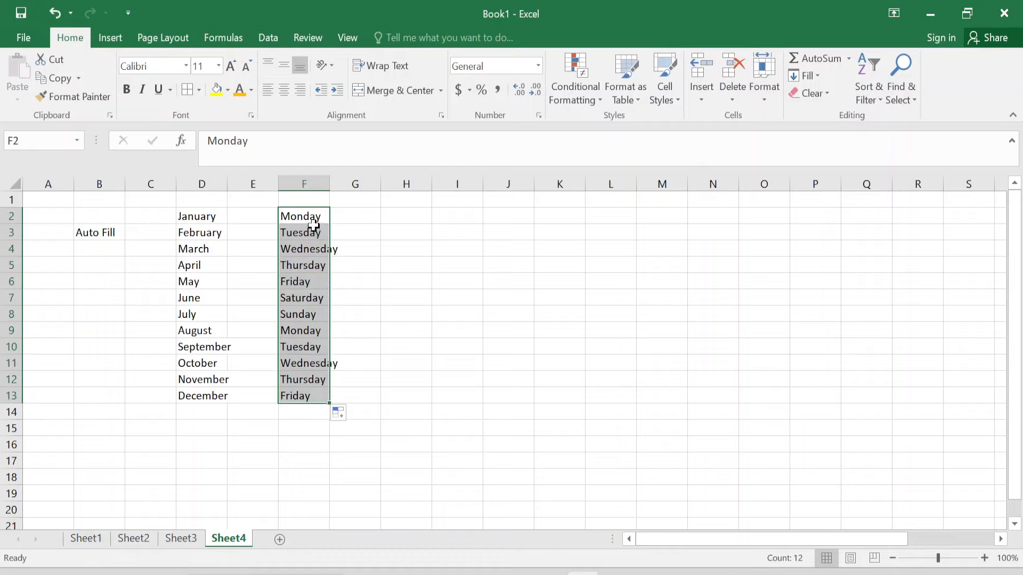
{"action": "left_click", "coordinate": [293, 253]}
{"action": "key", "text": "Up"}
{"action": "key", "text": "Up"}
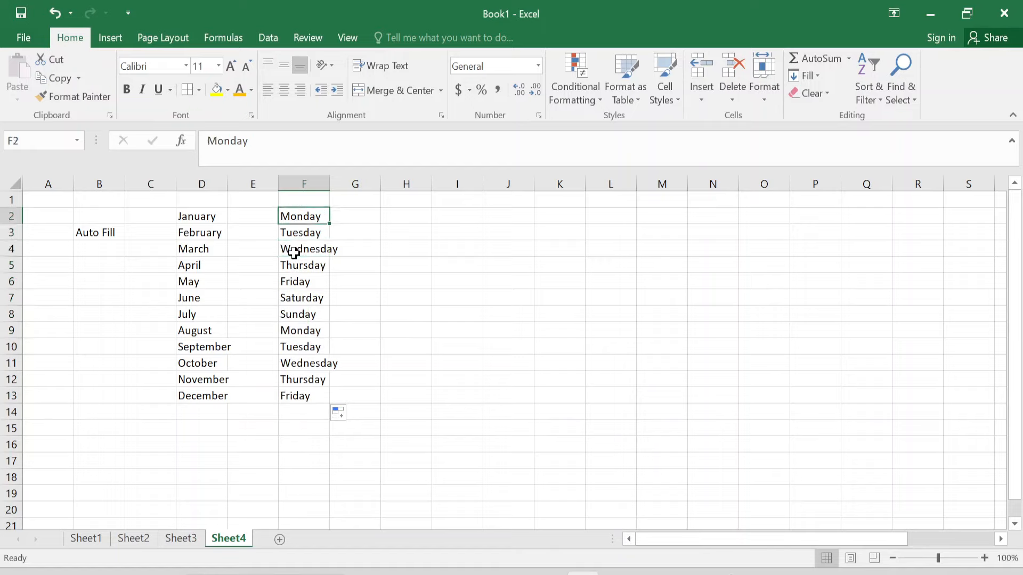
- Examine the bordered table with yellow JANUARY headers in columns U to Y
{"action": "left_click", "coordinate": [513, 250]}
{"action": "key", "text": "Up"}
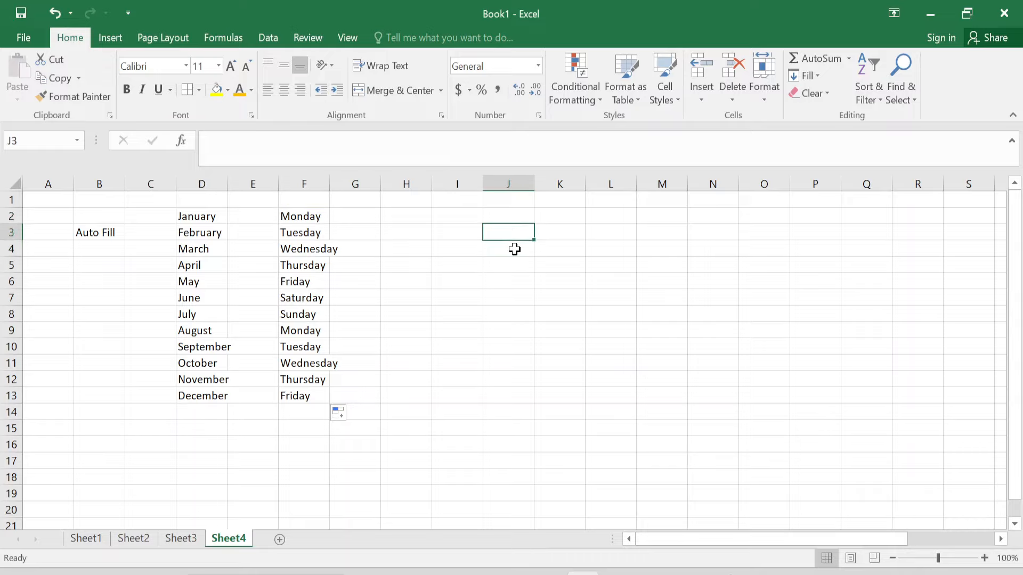
{"action": "key", "text": "Right"}
{"action": "key", "text": "Right"}
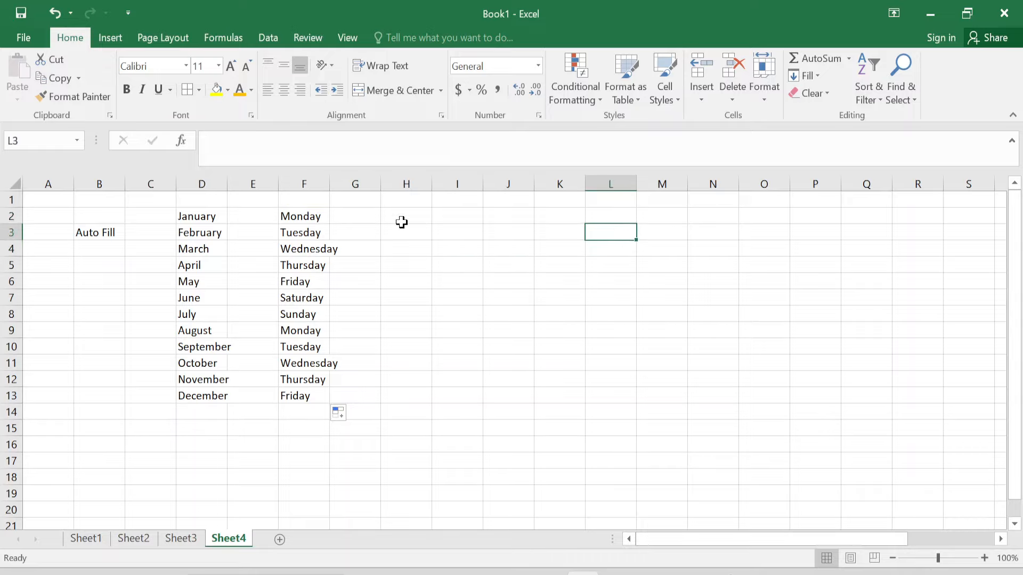
{"action": "left_click", "coordinate": [418, 215]}
{"action": "key", "text": "Right"}
{"action": "key", "text": "Right"}
{"action": "key", "text": "Right"}
{"action": "key", "text": "Right"}
{"action": "key", "text": "Right"}
{"action": "key", "text": "Right"}
{"action": "key", "text": "Right"}
{"action": "key", "text": "Right"}
{"action": "key", "text": "Right"}
{"action": "key", "text": "Right"}
{"action": "key", "text": "Right"}
{"action": "key", "text": "Right"}
{"action": "key", "text": "Right"}
{"action": "key", "text": "Right"}
{"action": "key", "text": "Right"}
{"action": "key", "text": "Right"}
{"action": "key", "text": "Right"}
{"action": "key", "text": "Right"}
{"action": "key", "text": "Right"}
{"action": "key", "text": "Right"}
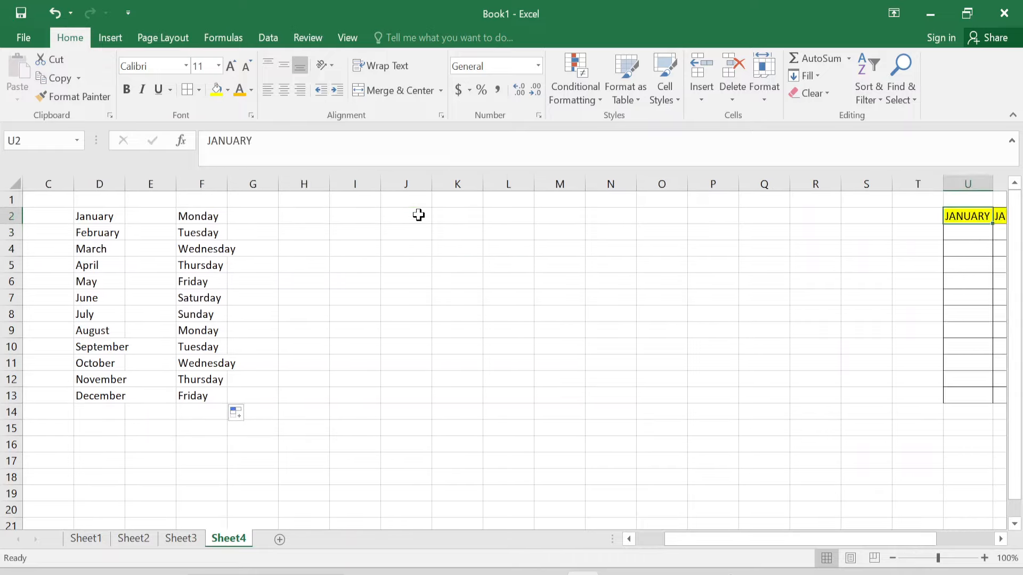
{"action": "key", "text": "Right"}
{"action": "key", "text": "Right"}
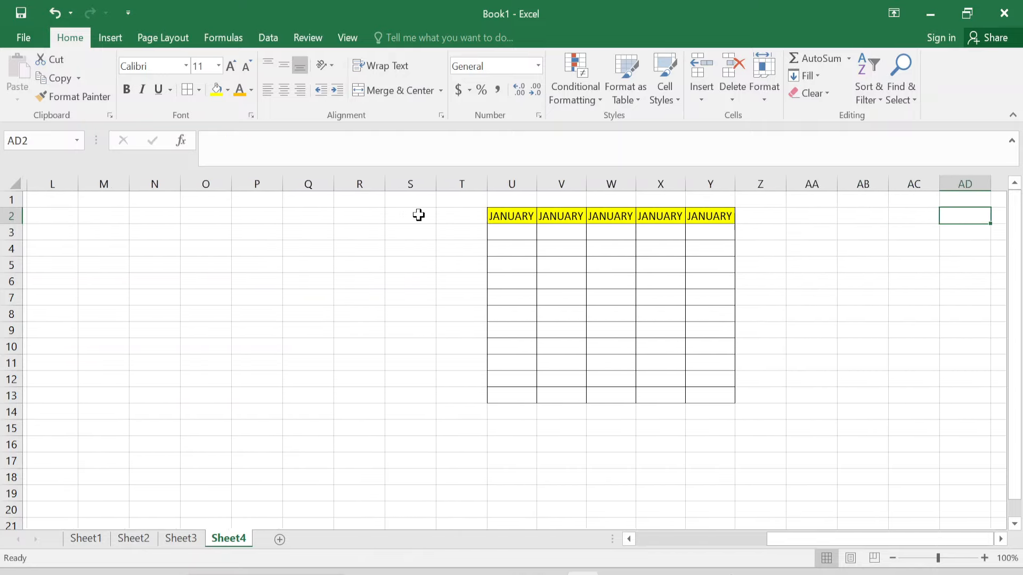
{"action": "left_click", "coordinate": [507, 202]}
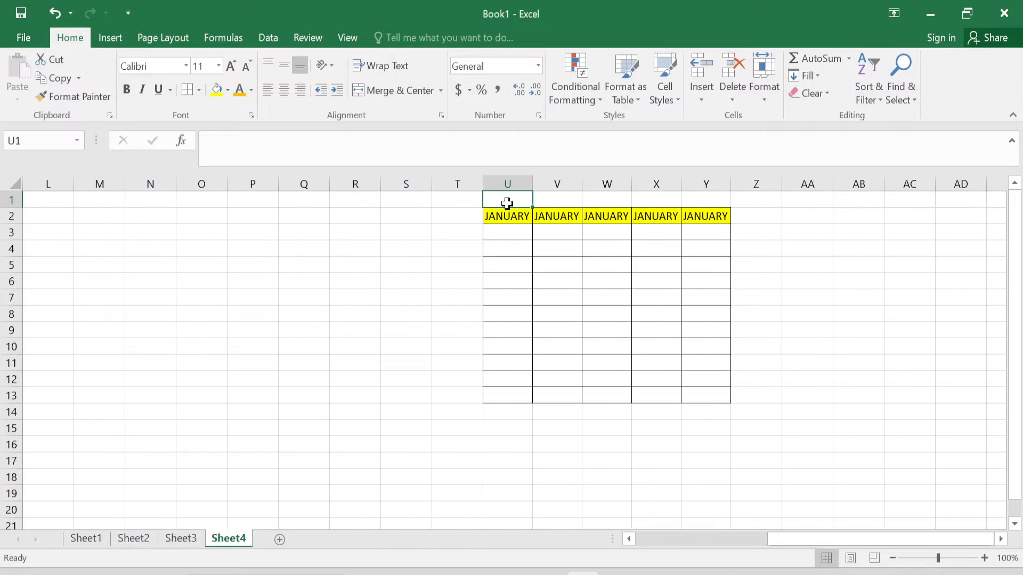
{"action": "left_click", "coordinate": [496, 217]}
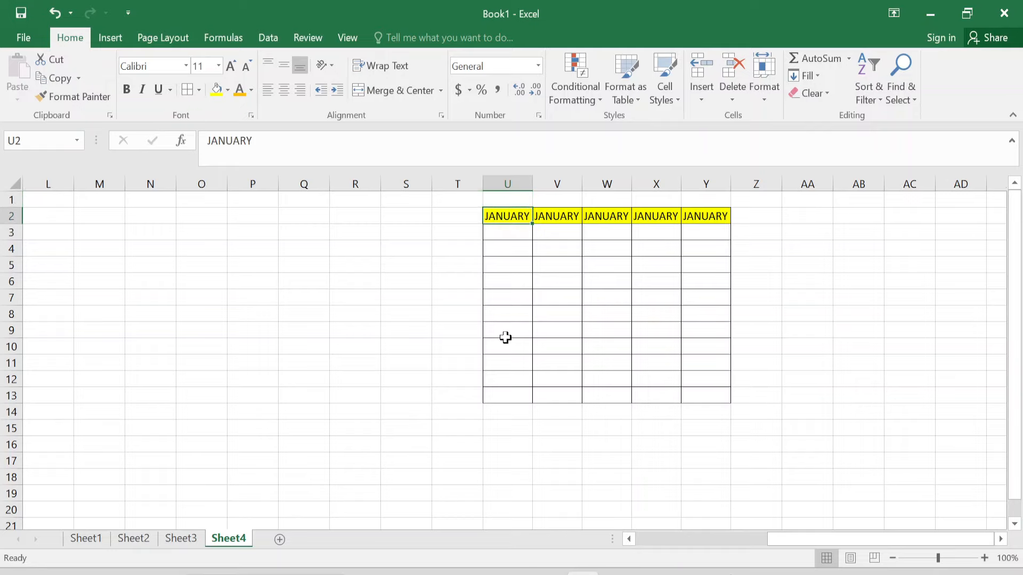
- Copy January from D2 to I2 and auto fill the months down to I13
{"action": "key", "text": "ctrl+Left"}
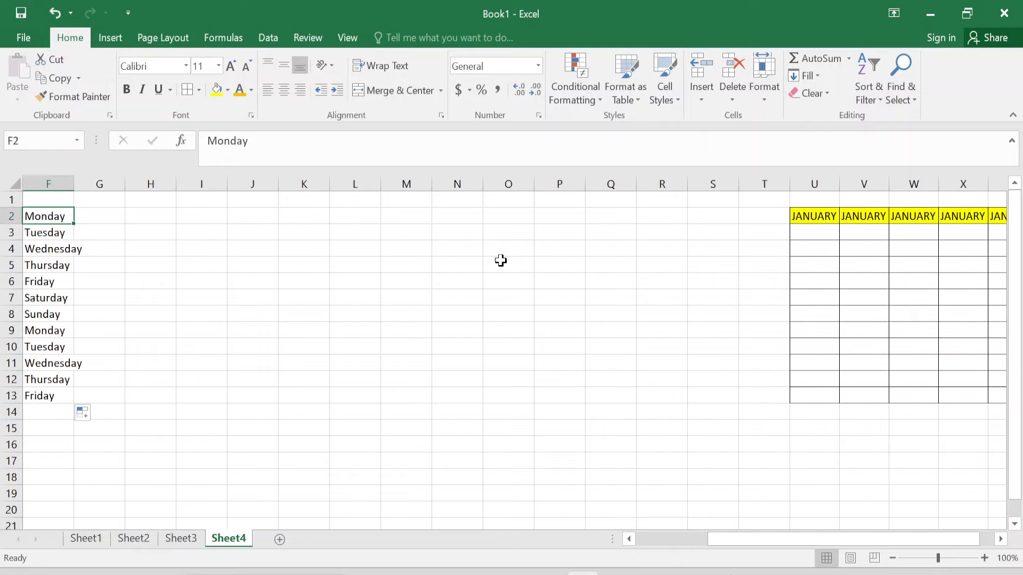
{"action": "key", "text": "ctrl+Left"}
{"action": "key", "text": "ctrl+Right"}
{"action": "key", "text": "Left"}
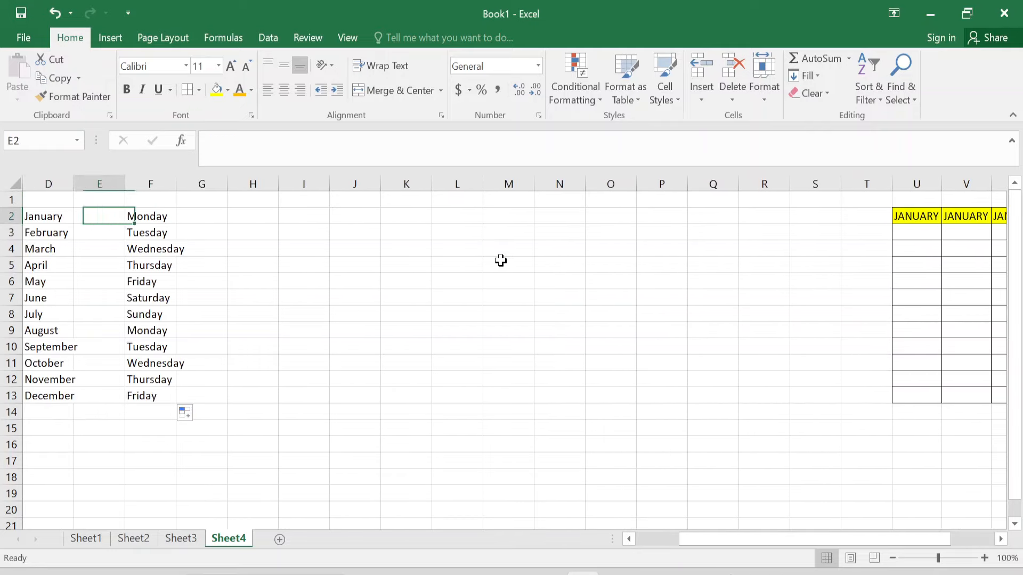
{"action": "key", "text": "Left"}
{"action": "key", "text": "ctrl+c"}
{"action": "key", "text": "ctrl+Right"}
{"action": "key", "text": "Right"}
{"action": "key", "text": "Right"}
{"action": "key", "text": "Right"}
{"action": "key", "text": "ctrl+v"}
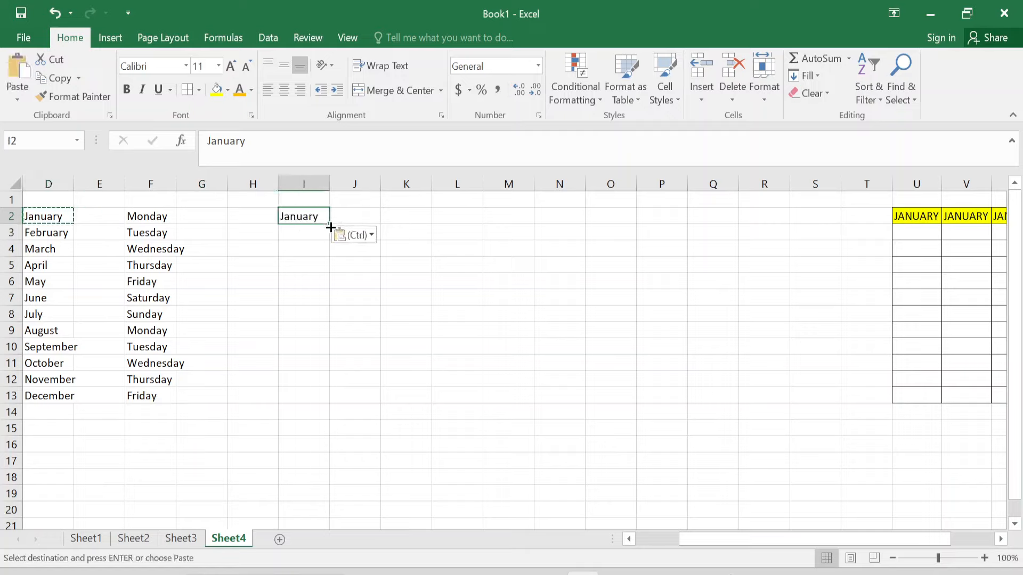
{"action": "left_click_drag", "start_coordinate": [330, 228], "coordinate": [321, 402]}
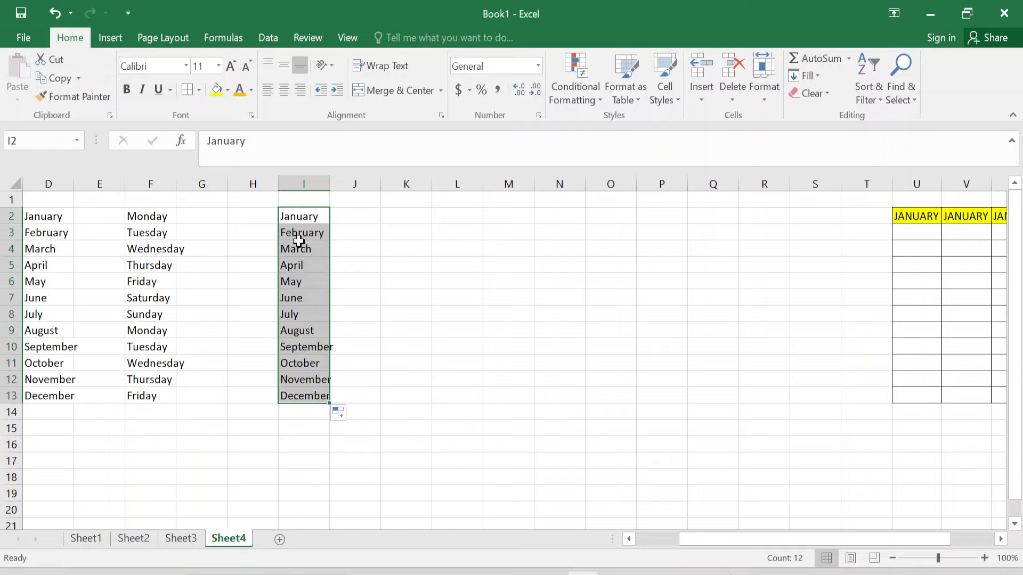
- Delete eight empty columns between the month list in column I and the bordered table with the yellow JANUARY headers
{"action": "left_click", "coordinate": [927, 231]}
{"action": "key", "text": "Right"}
{"action": "key", "text": "Right"}
{"action": "key", "text": "Right"}
{"action": "key", "text": "Right"}
{"action": "key", "text": "Right"}
{"action": "key", "text": "Right"}
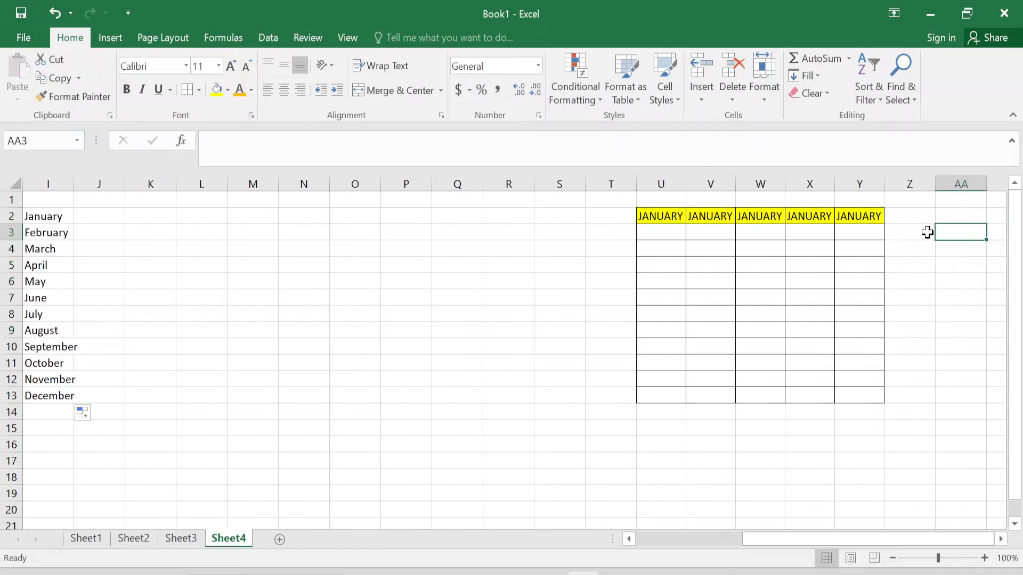
{"action": "left_click", "coordinate": [671, 203]}
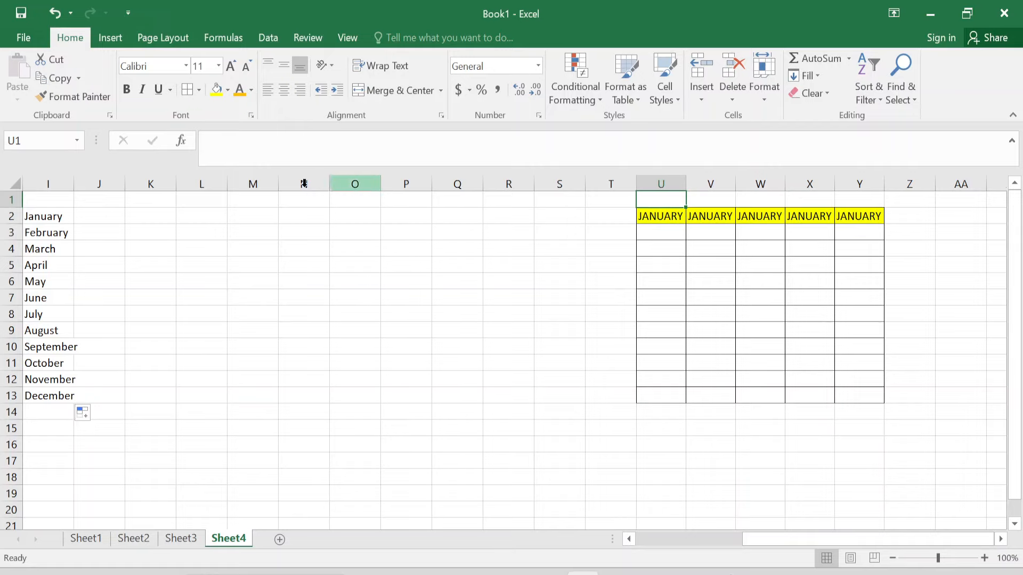
{"action": "left_click_drag", "start_coordinate": [222, 181], "coordinate": [433, 197]}
{"action": "key", "text": "ctrl+minus"}
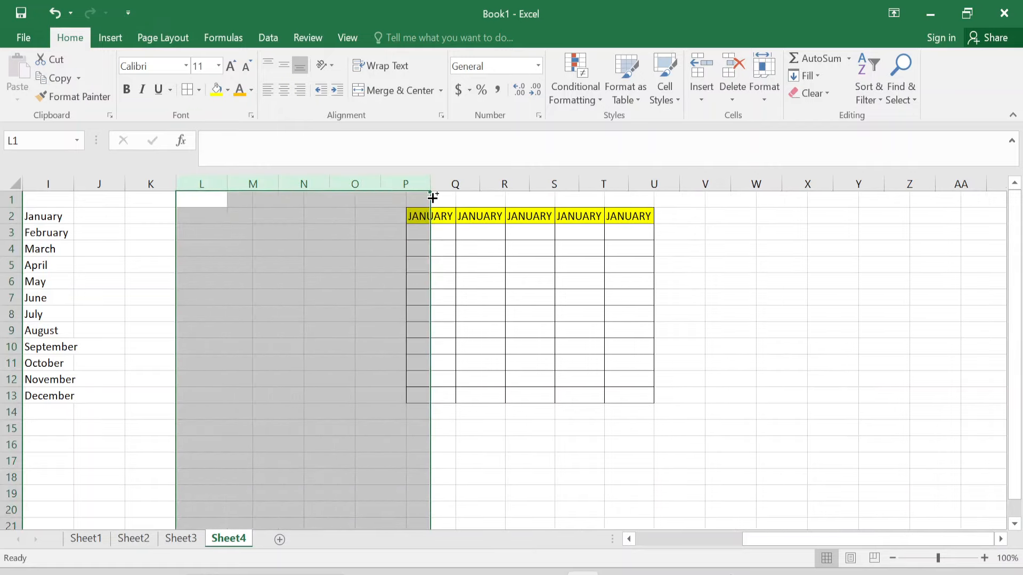
{"action": "left_click_drag", "start_coordinate": [166, 183], "coordinate": [269, 201]}
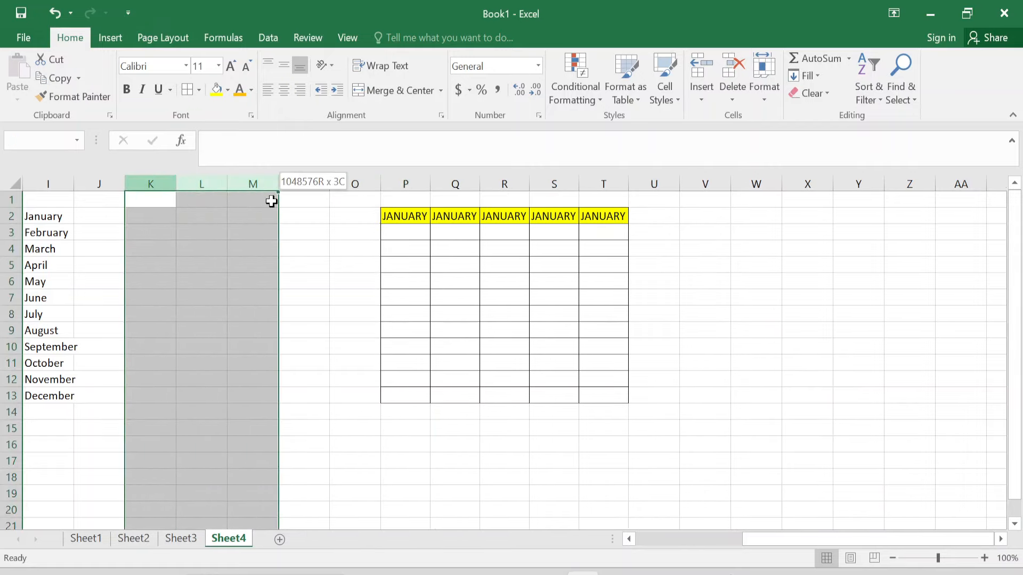
{"action": "key", "text": "ctrl+minus"}
{"action": "key", "text": "Left"}
{"action": "key", "text": "Left"}
{"action": "key", "text": "Left"}
{"action": "key", "text": "Left"}
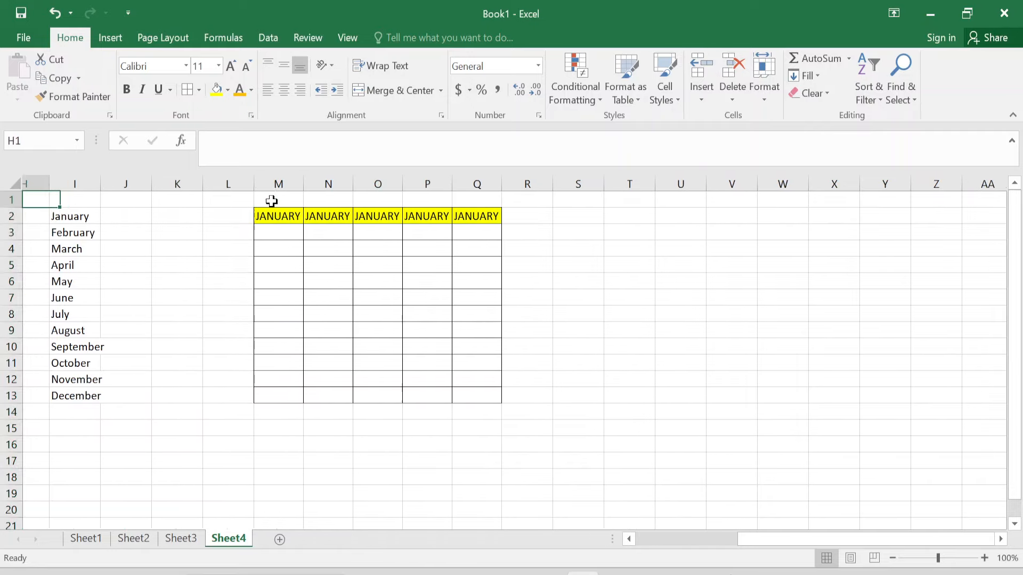
- Make the JANUARY headers in M2:Q2 bold and set their font colour to red
{"action": "left_click", "coordinate": [363, 218]}
{"action": "key", "text": "shift+Right"}
{"action": "key", "text": "shift+Right"}
{"action": "key", "text": "shift+Right"}
{"action": "key", "text": "shift+Right"}
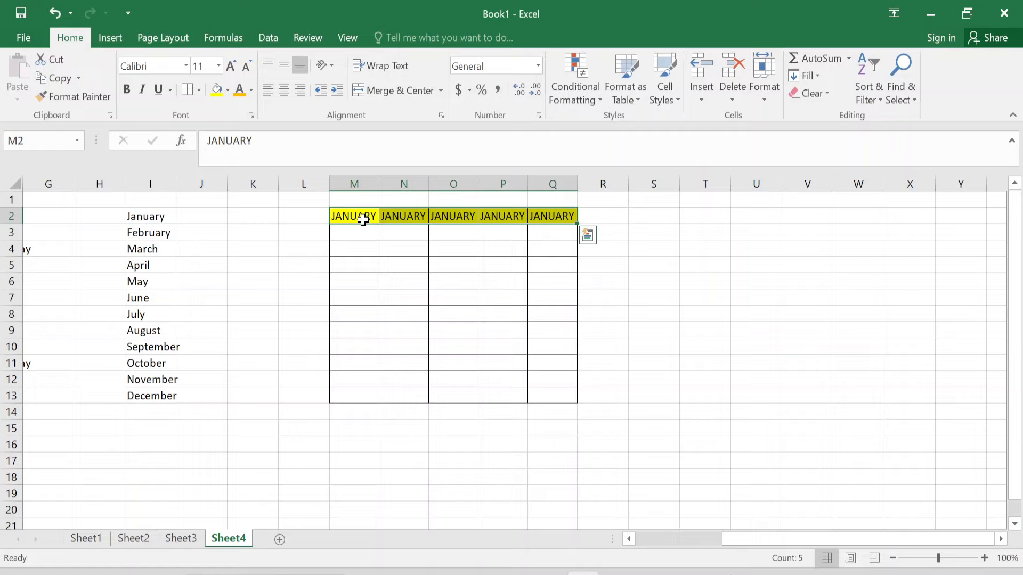
{"action": "key", "text": "ctrl+b"}
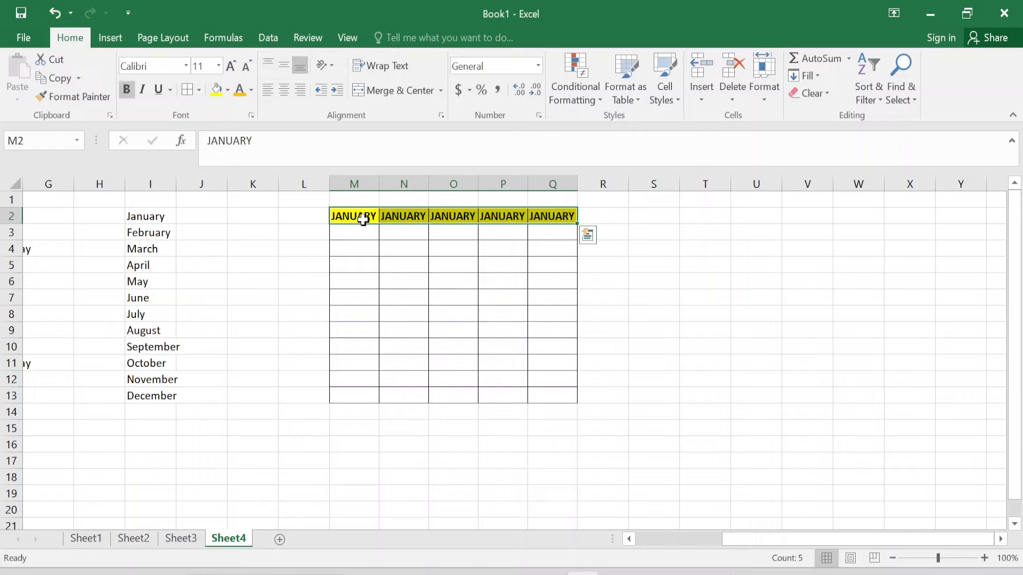
{"action": "left_click", "coordinate": [252, 90]}
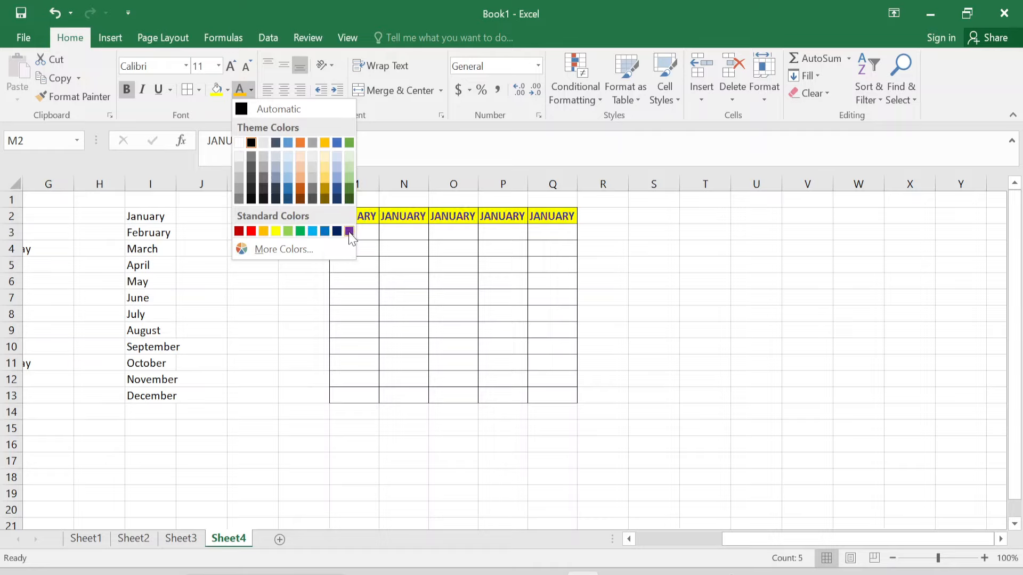
{"action": "left_click", "coordinate": [251, 231]}
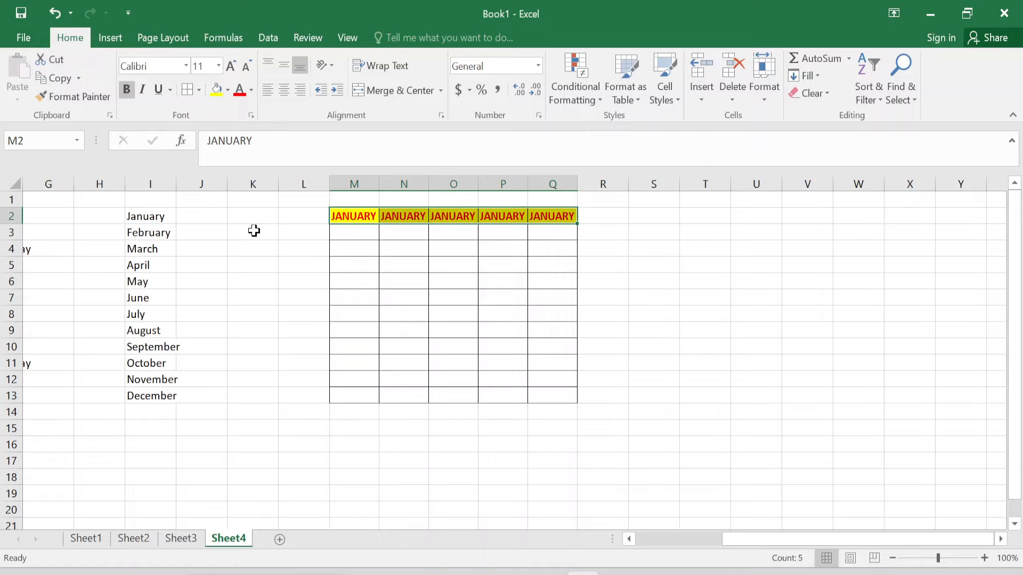
{"action": "left_click", "coordinate": [381, 265]}
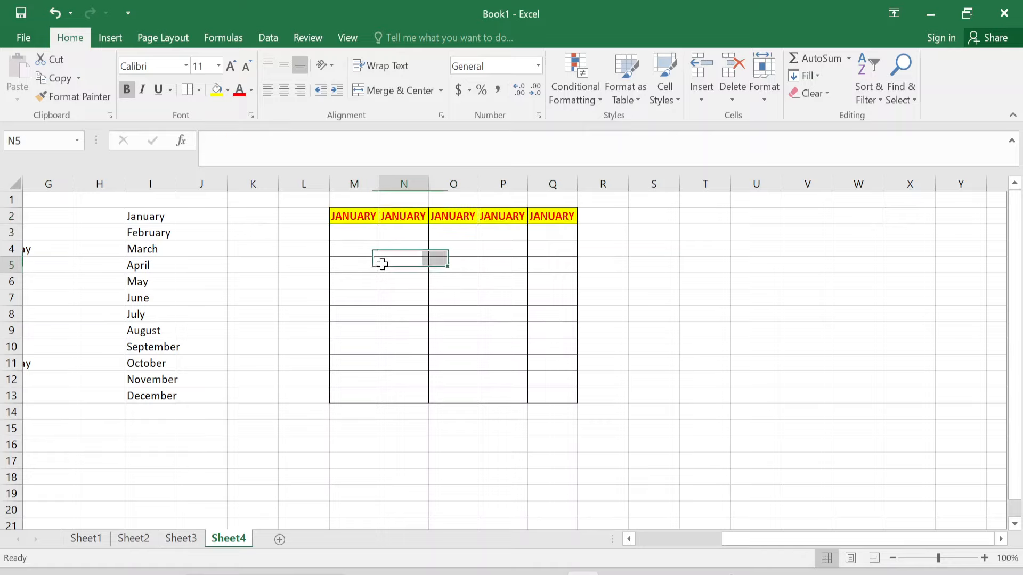
- Auto fill the months from M2 down to M13, and from N2 down to N13 using Fill Without Formatting
{"action": "left_click", "coordinate": [354, 215]}
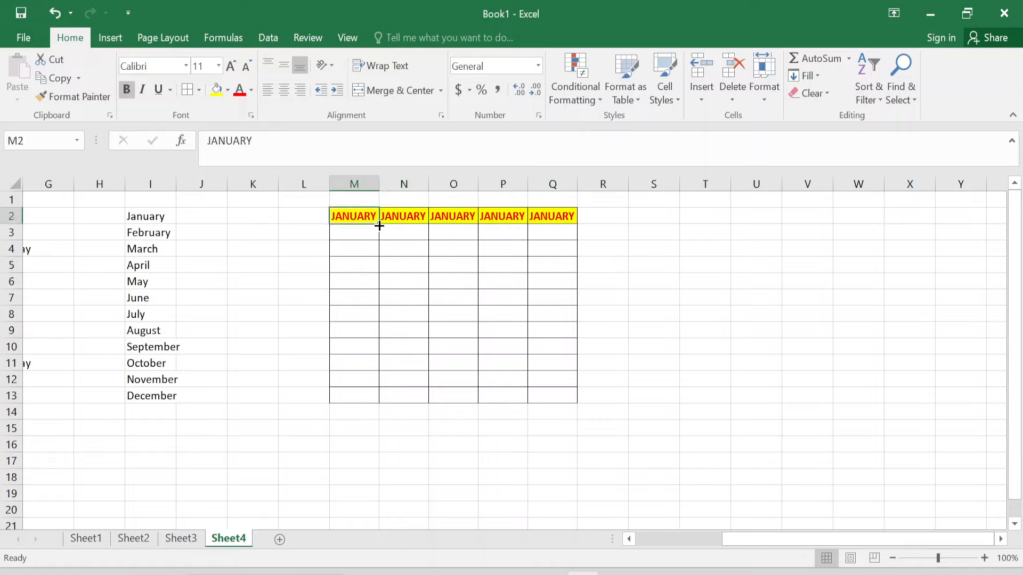
{"action": "left_click_drag", "start_coordinate": [379, 226], "coordinate": [377, 399]}
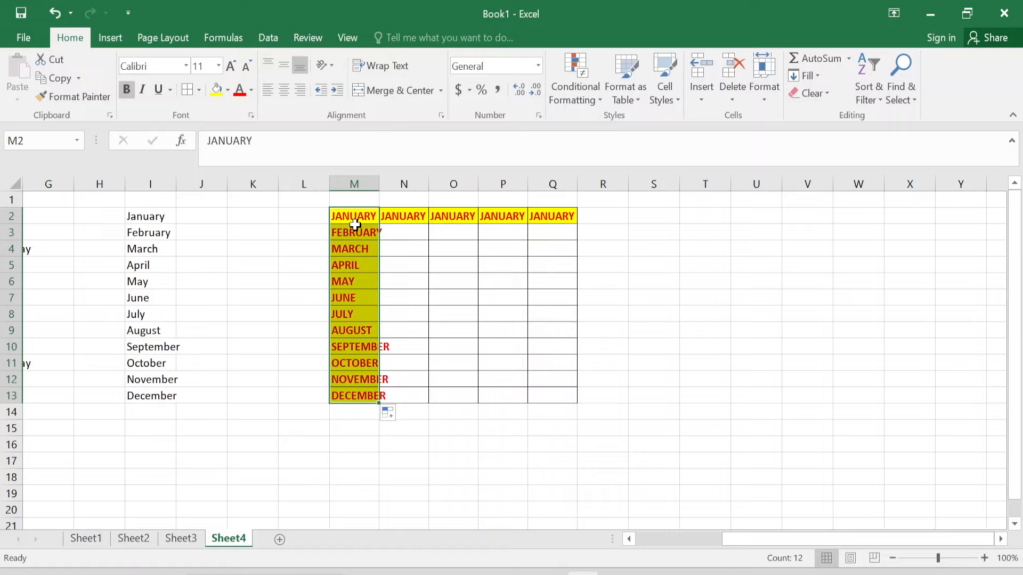
{"action": "left_click", "coordinate": [411, 216]}
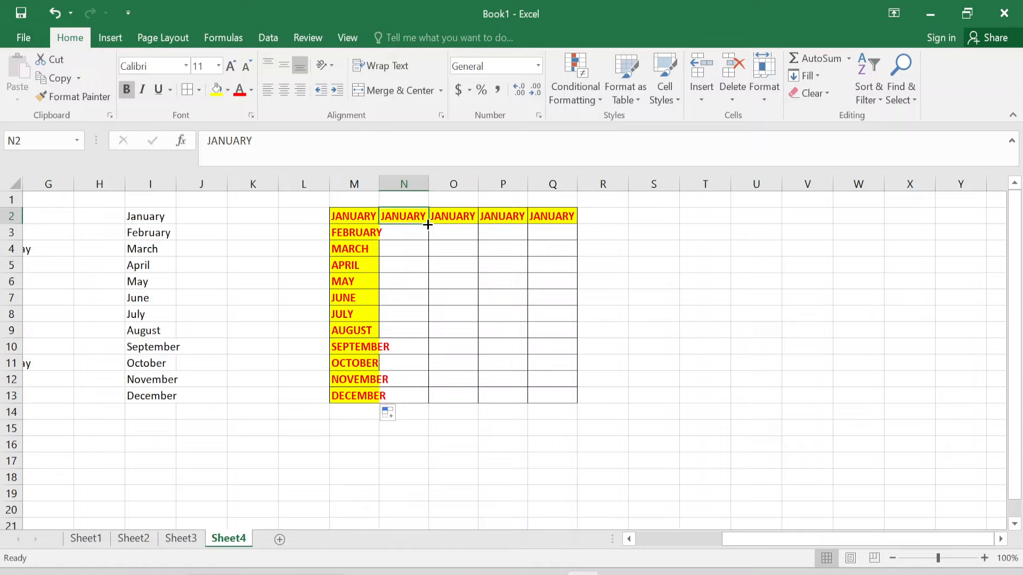
{"action": "left_click_drag", "start_coordinate": [428, 224], "coordinate": [421, 400]}
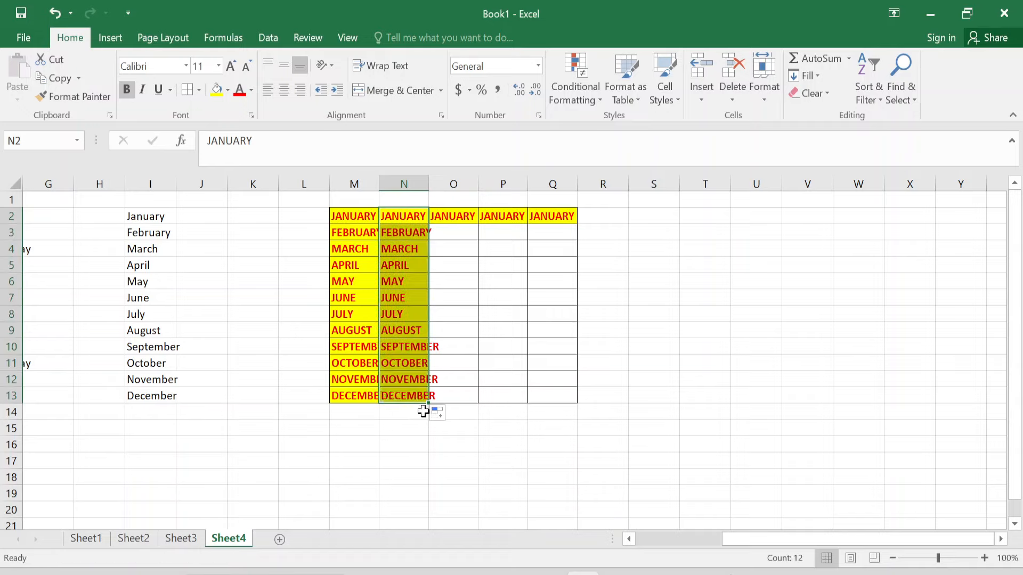
{"action": "left_click", "coordinate": [451, 416]}
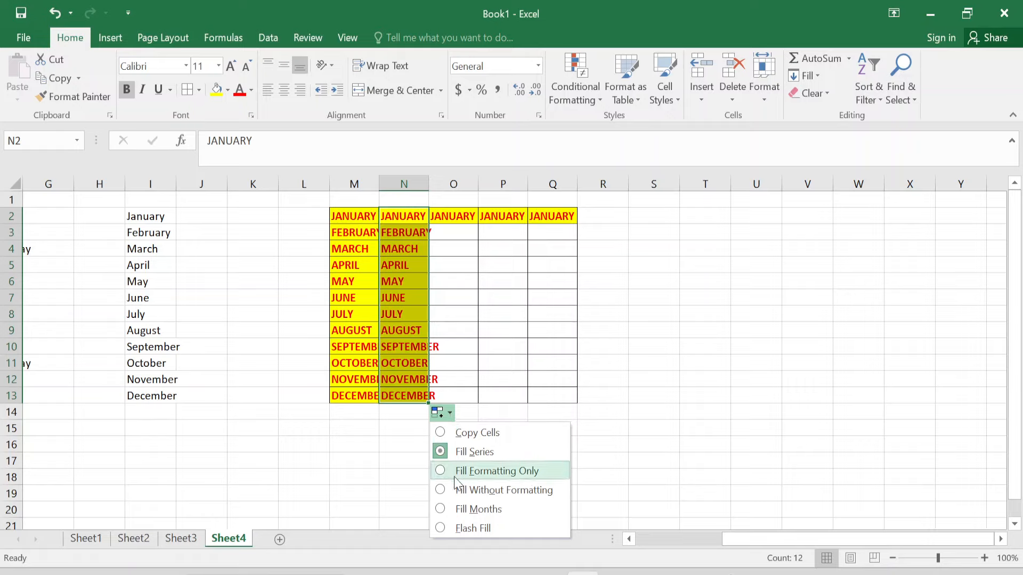
{"action": "left_click", "coordinate": [525, 490]}
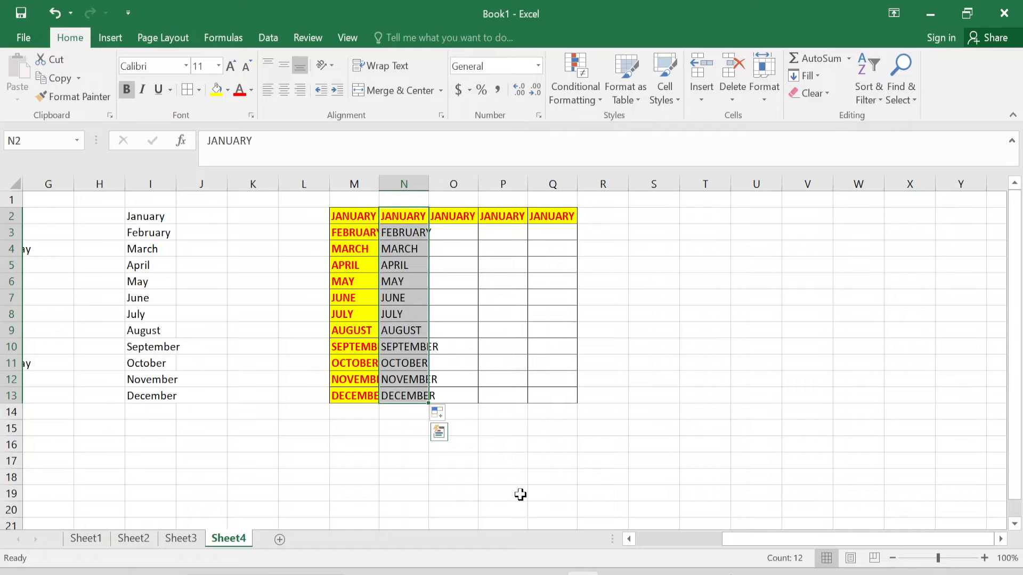
- Auto fill from the JANUARY header in O2 down to O13 using Fill Formatting Only
{"action": "left_click", "coordinate": [451, 217]}
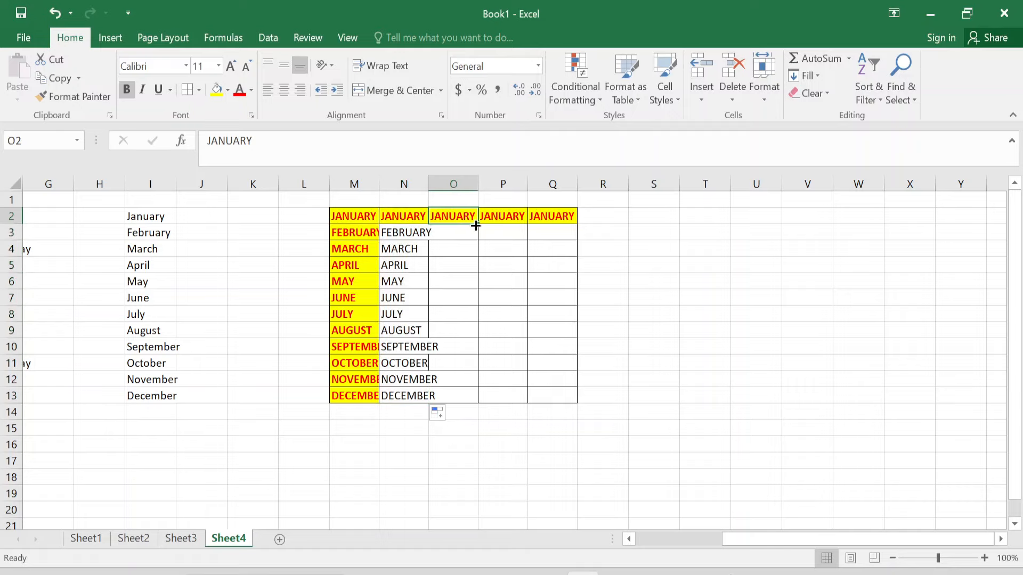
{"action": "left_click_drag", "start_coordinate": [475, 224], "coordinate": [476, 405]}
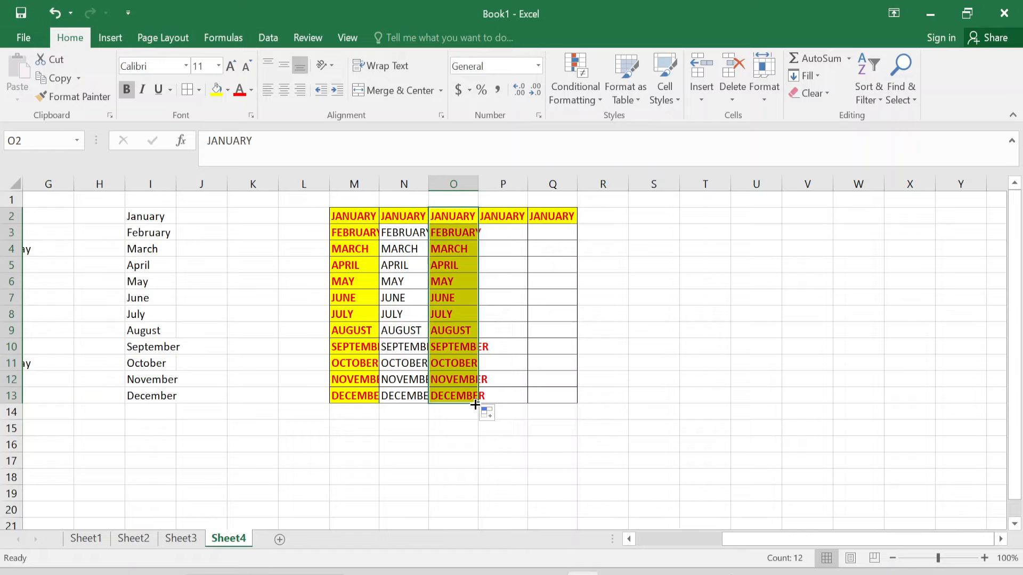
{"action": "left_click", "coordinate": [496, 414]}
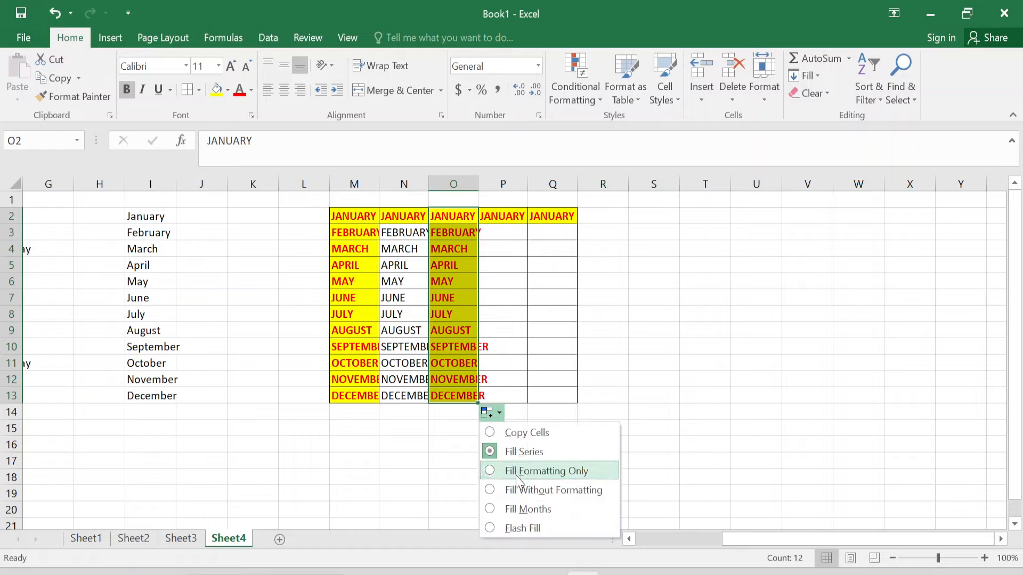
{"action": "left_click", "coordinate": [515, 471]}
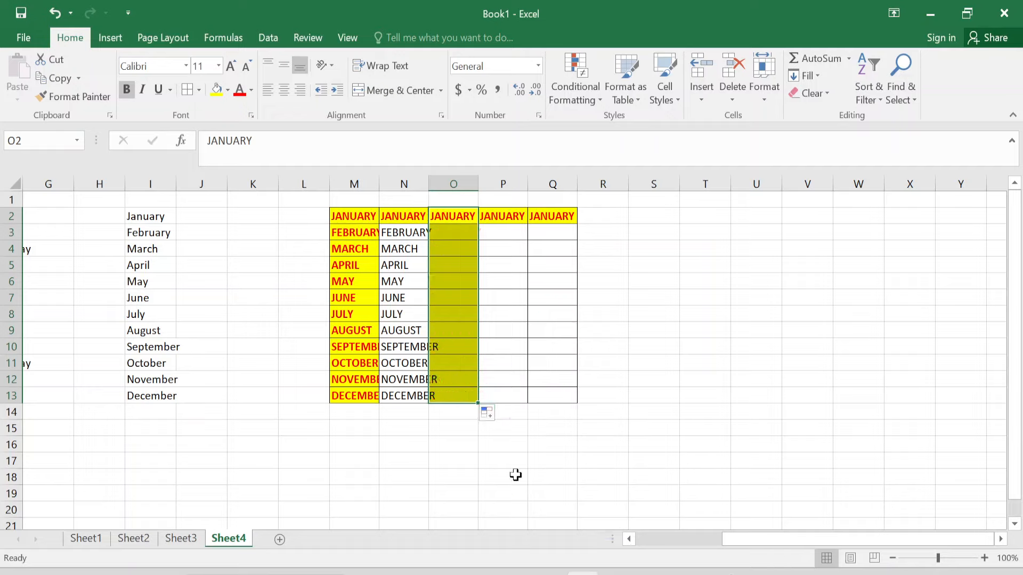
- Auto fill from the JANUARY header in P2 down to P13 using Fill Months
{"action": "left_click", "coordinate": [495, 213]}
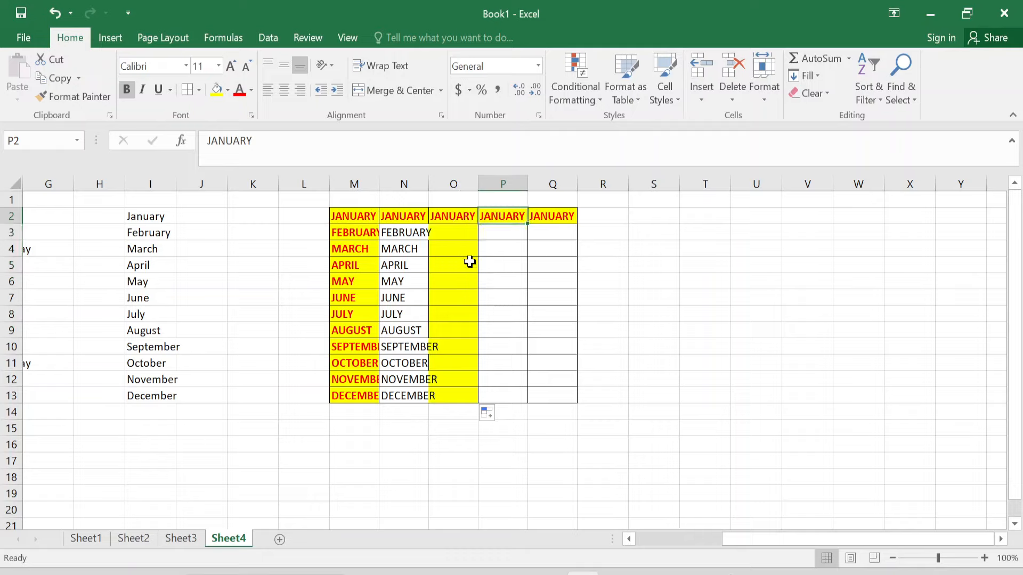
{"action": "left_click", "coordinate": [500, 413]}
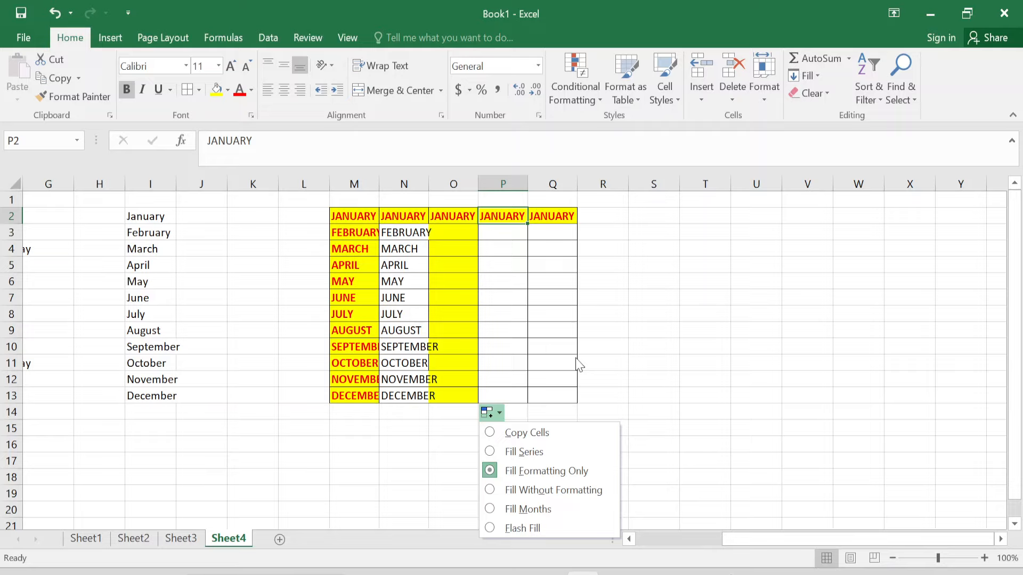
{"action": "left_click", "coordinate": [534, 233]}
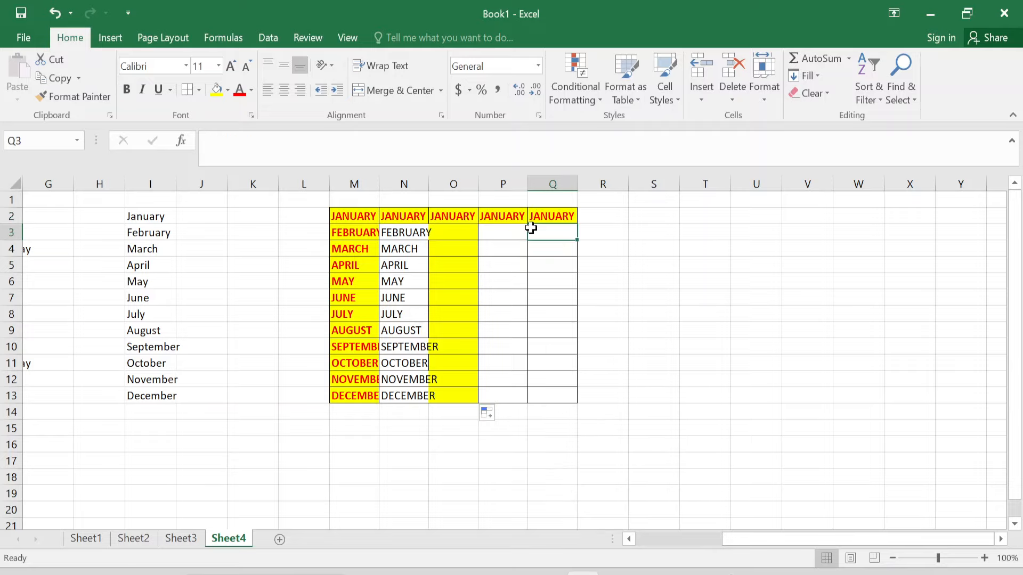
{"action": "left_click", "coordinate": [521, 221]}
{"action": "left_click_drag", "start_coordinate": [526, 224], "coordinate": [525, 399]}
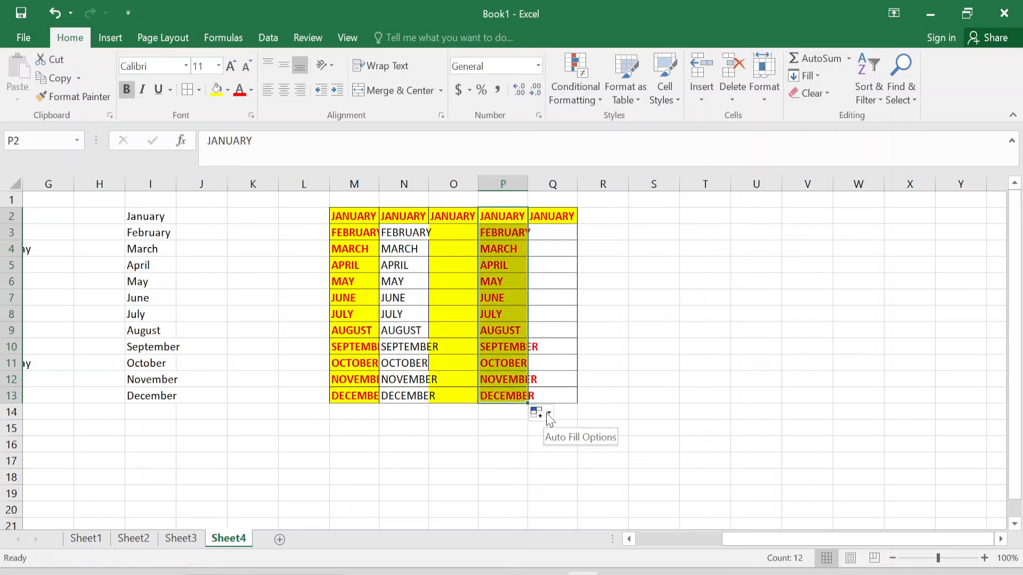
{"action": "left_click", "coordinate": [541, 415]}
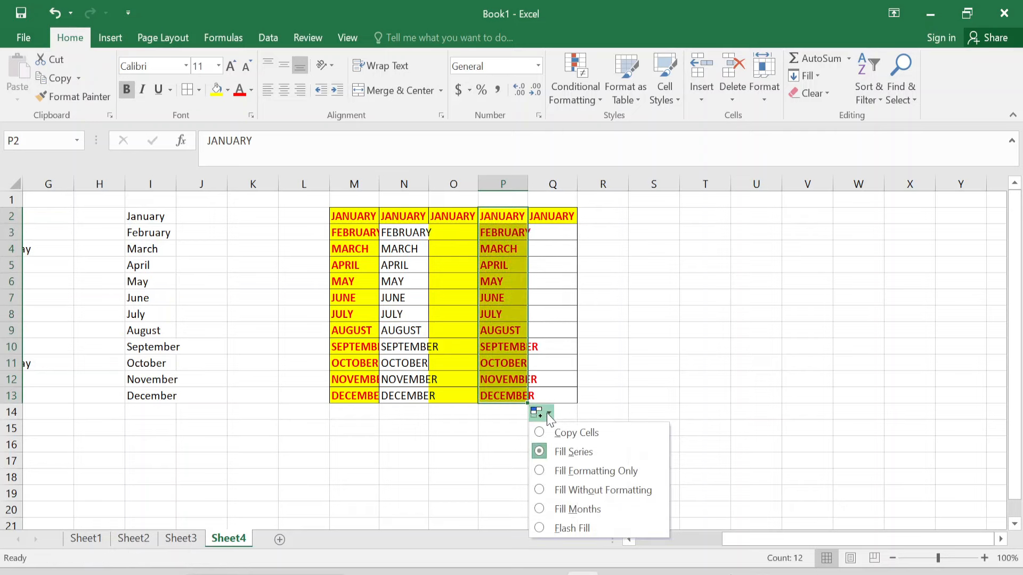
{"action": "left_click", "coordinate": [585, 511]}
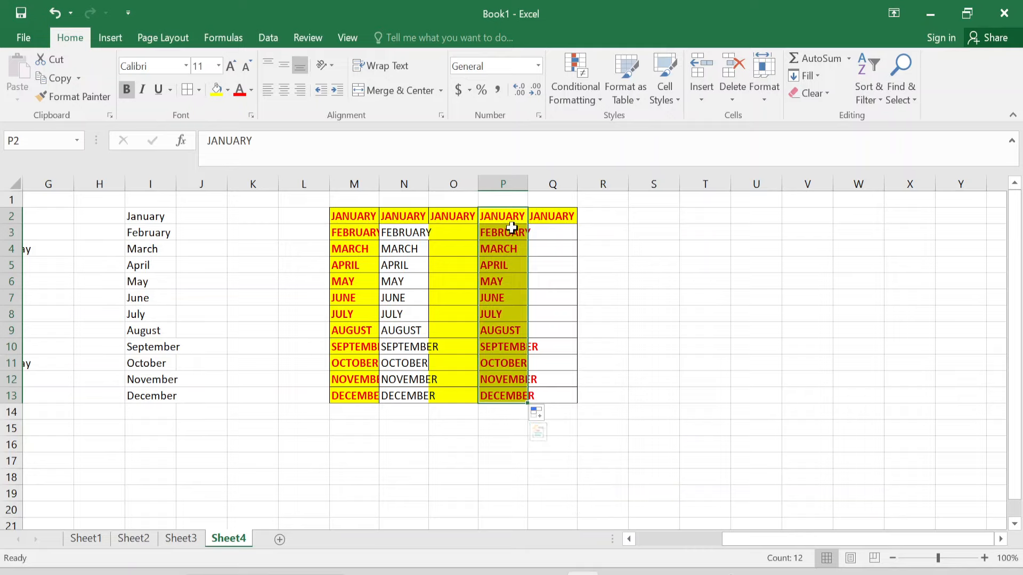
- Replace the header in Q2 with Monday
{"action": "left_click", "coordinate": [544, 214]}
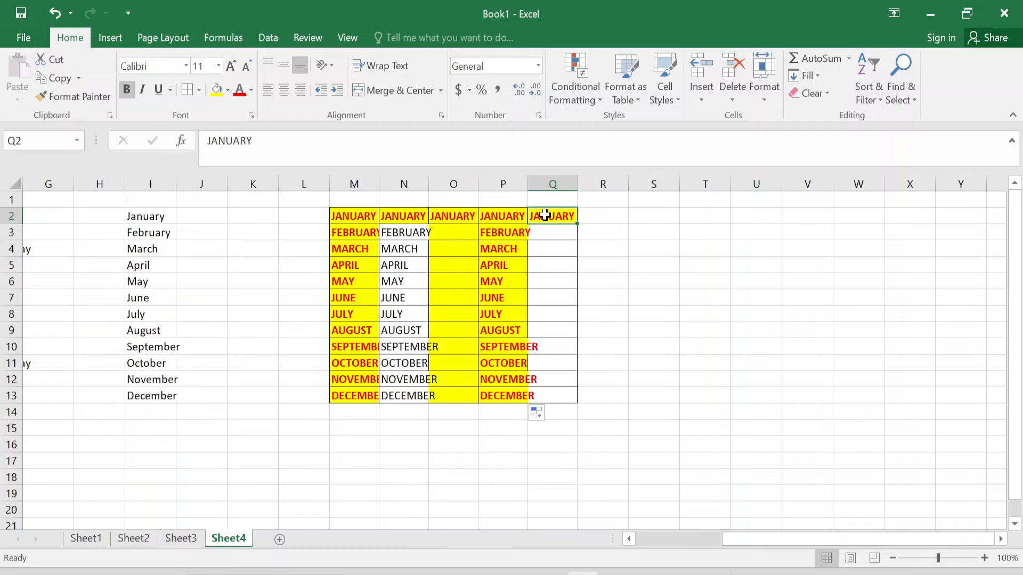
{"action": "type", "text": "monday"}
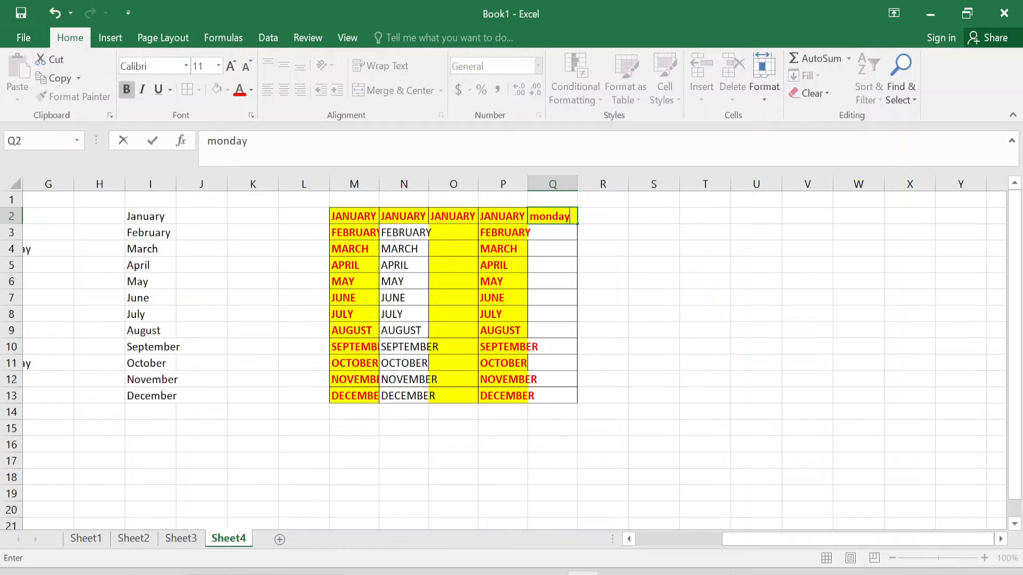
{"action": "key", "text": "Return"}
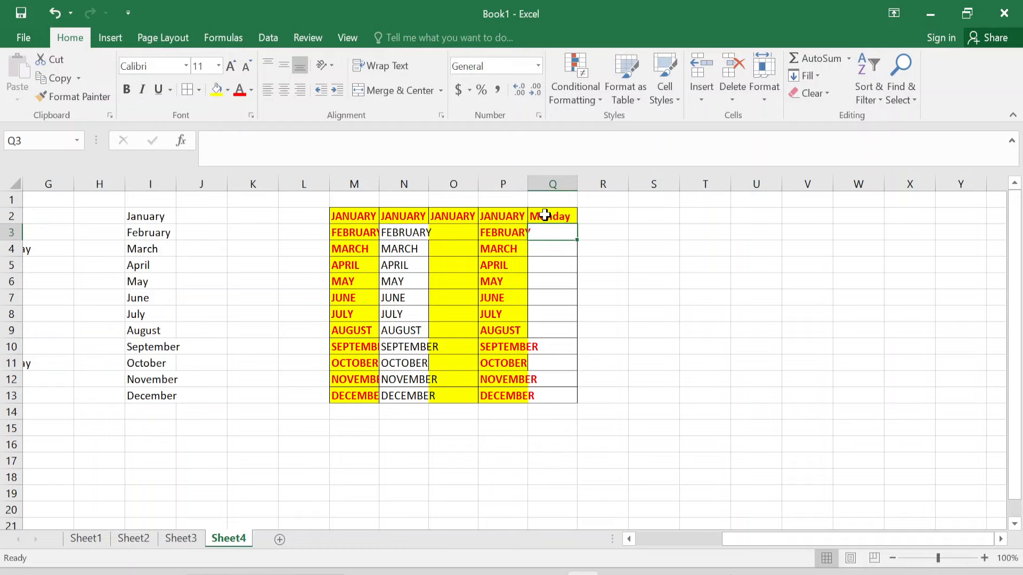
{"action": "left_click", "coordinate": [545, 215]}
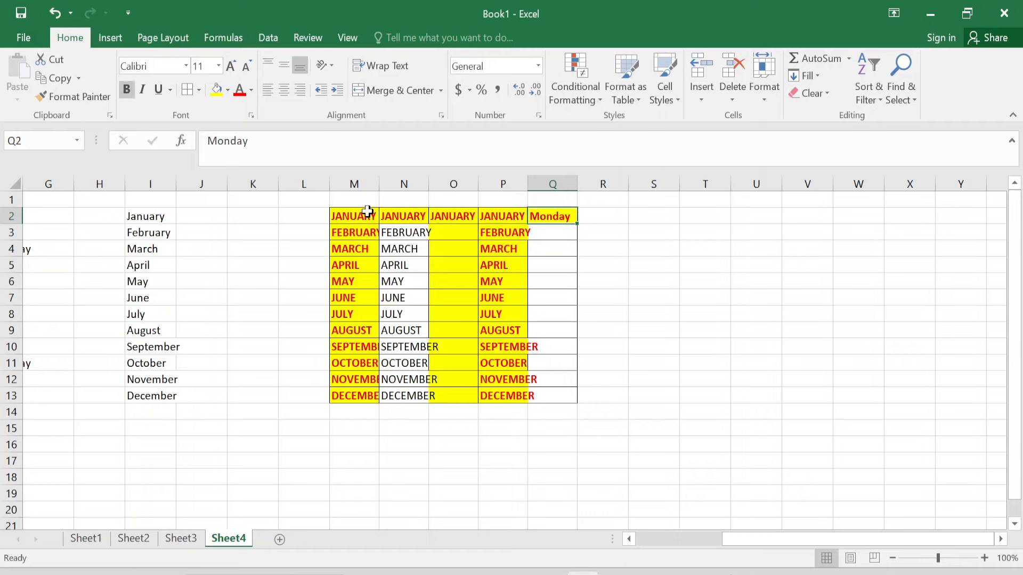
- Copy the Monday header from Q2 into R2 and S2
{"action": "left_click_drag", "start_coordinate": [366, 212], "coordinate": [513, 245]}
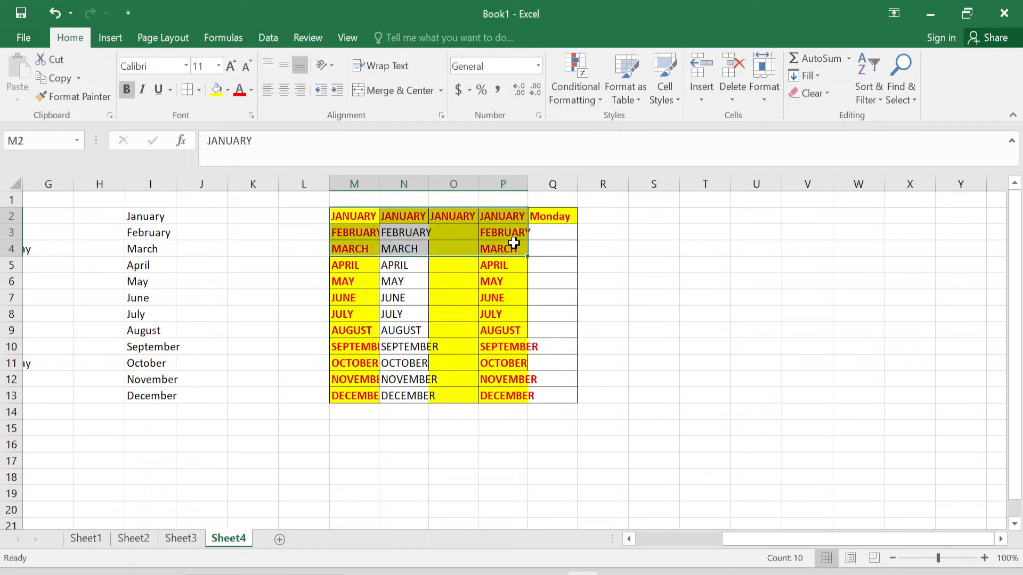
{"action": "left_click", "coordinate": [540, 217]}
{"action": "key", "text": "ctrl+c"}
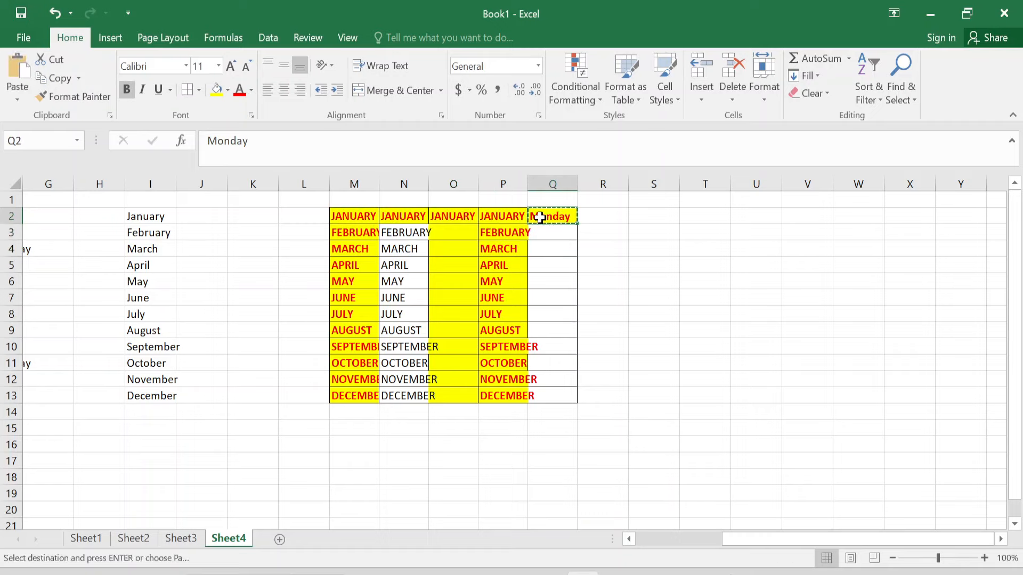
{"action": "left_click_drag", "start_coordinate": [540, 218], "coordinate": [653, 216]}
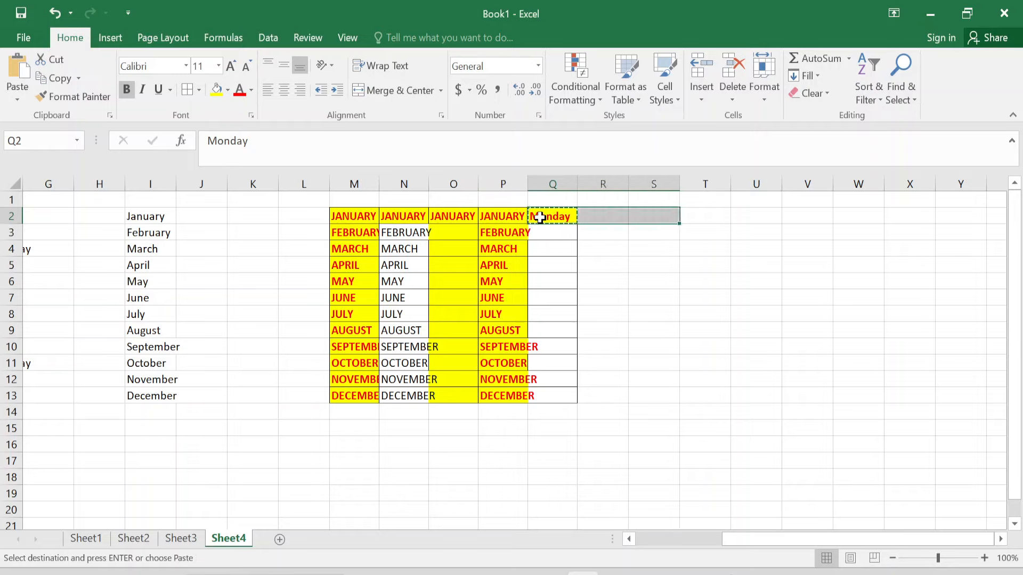
{"action": "key", "text": "ctrl+v"}
{"action": "key", "text": "Escape"}
- Auto fill the days of the week from Q2 down to Q13
{"action": "left_click", "coordinate": [566, 219]}
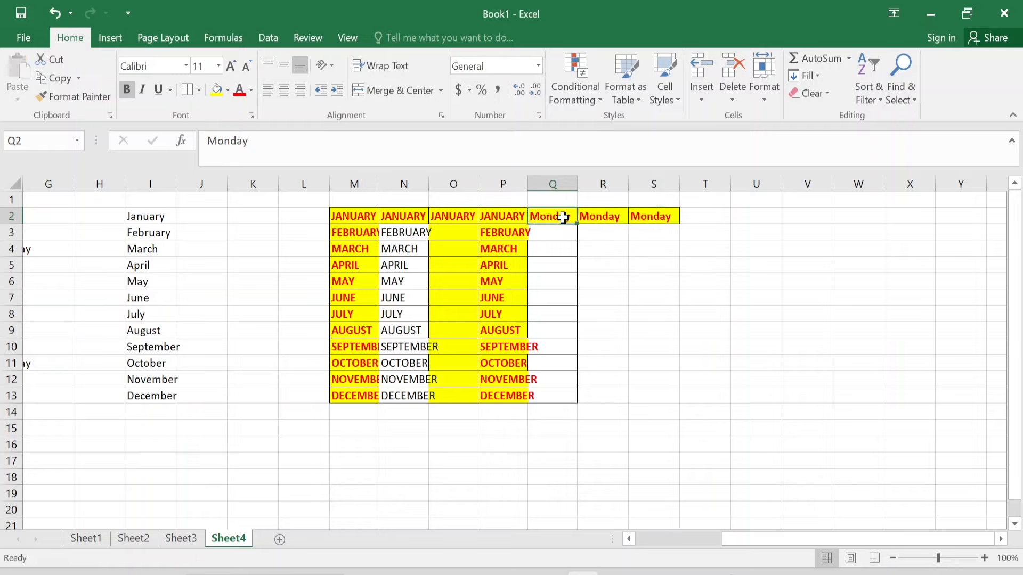
{"action": "left_click_drag", "start_coordinate": [577, 225], "coordinate": [571, 361]}
{"action": "left_click_drag", "start_coordinate": [570, 376], "coordinate": [565, 399]}
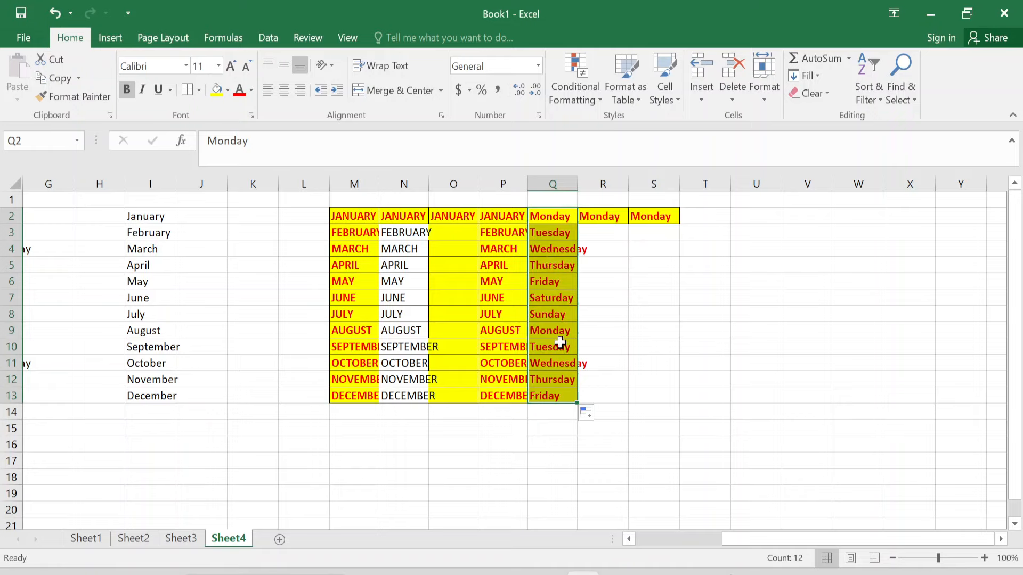
- Auto fill from Monday in R2 down to R13 using Fill Weekdays
{"action": "left_click", "coordinate": [600, 217]}
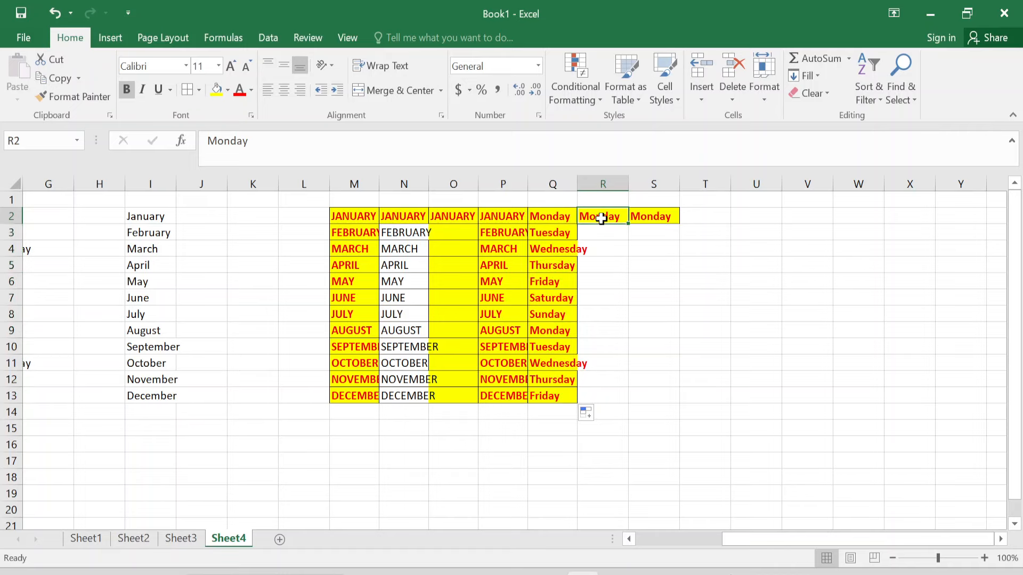
{"action": "left_click_drag", "start_coordinate": [629, 223], "coordinate": [647, 406]}
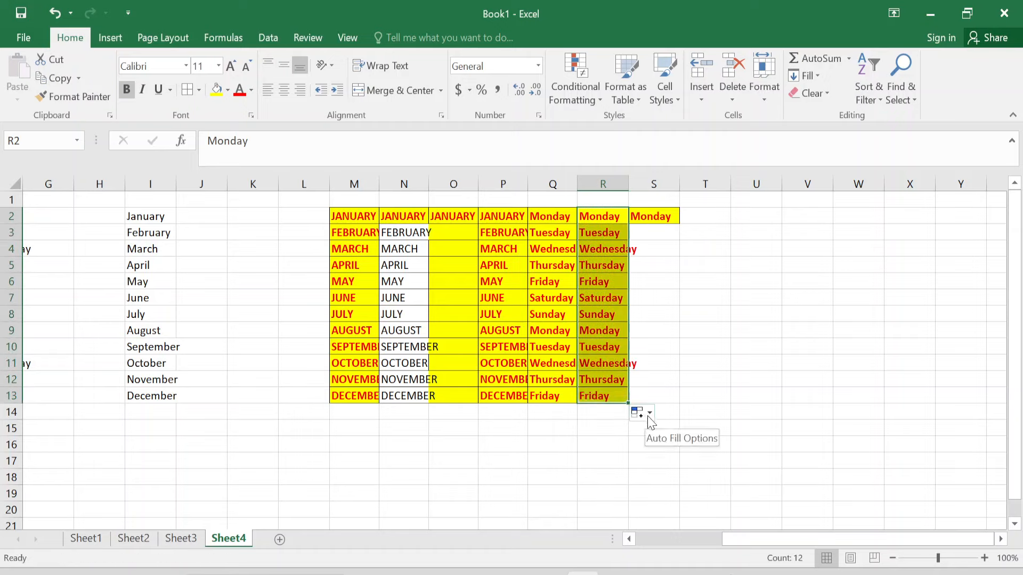
{"action": "left_click", "coordinate": [650, 418]}
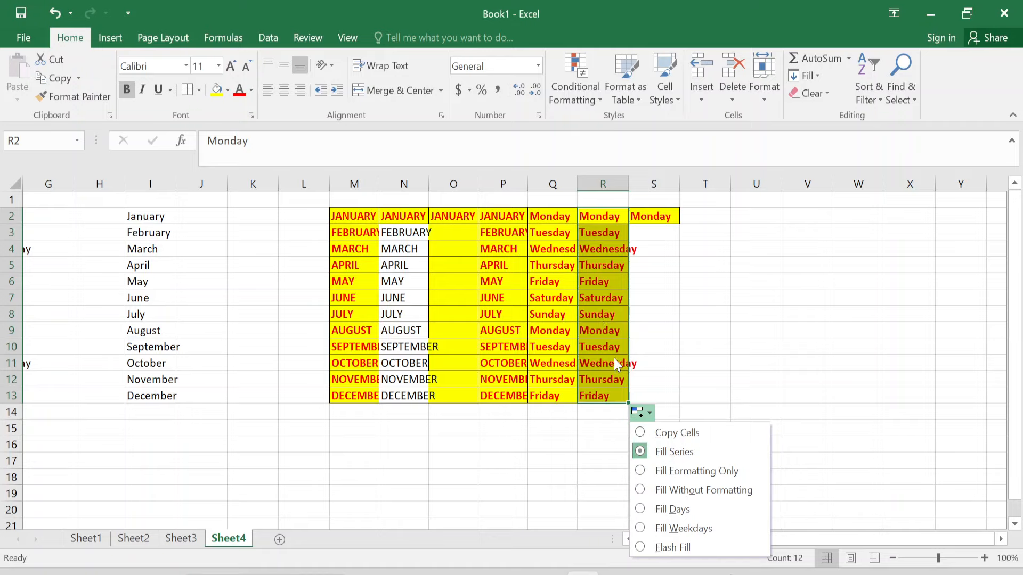
{"action": "left_click", "coordinate": [712, 532]}
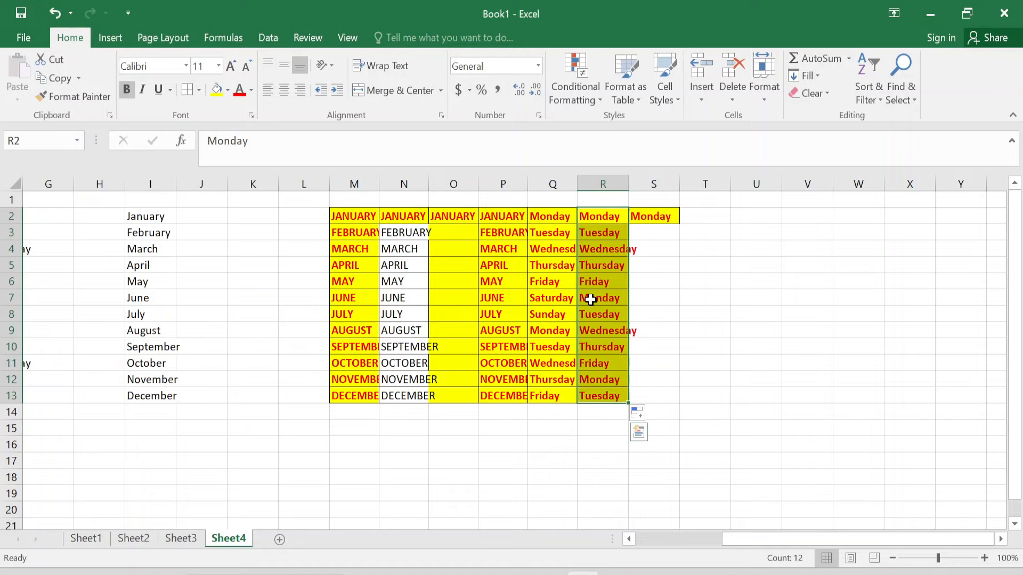
- Auto fill the months again from January in D2 down to D13
{"action": "left_click", "coordinate": [258, 210]}
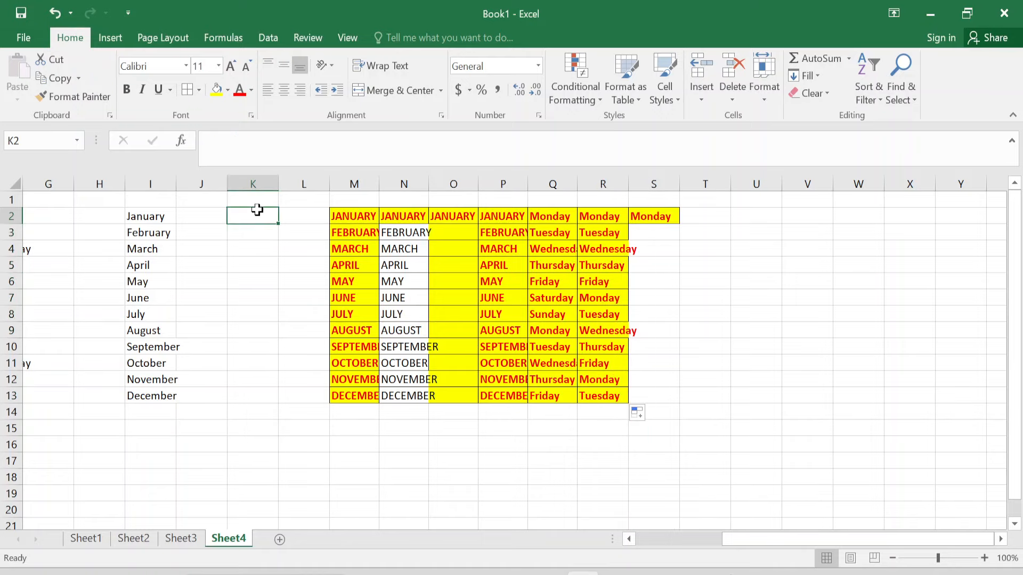
{"action": "key", "text": "Left"}
{"action": "key", "text": "Left"}
{"action": "key", "text": "Left"}
{"action": "key", "text": "Left"}
{"action": "key", "text": "Left"}
{"action": "key", "text": "Left"}
{"action": "key", "text": "Left"}
{"action": "key", "text": "Left"}
{"action": "key", "text": "Left"}
{"action": "key", "text": "Left"}
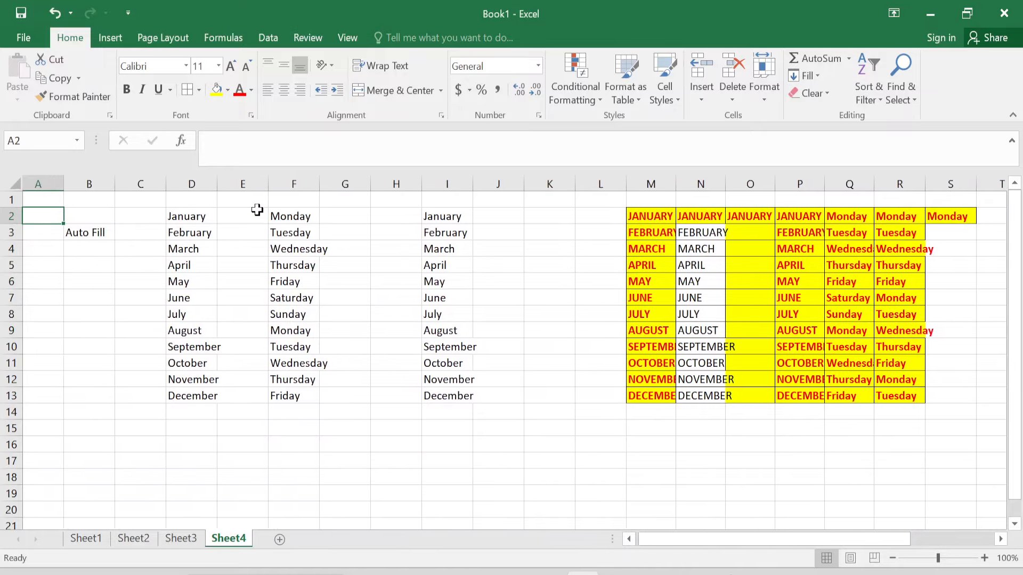
{"action": "left_click", "coordinate": [206, 216]}
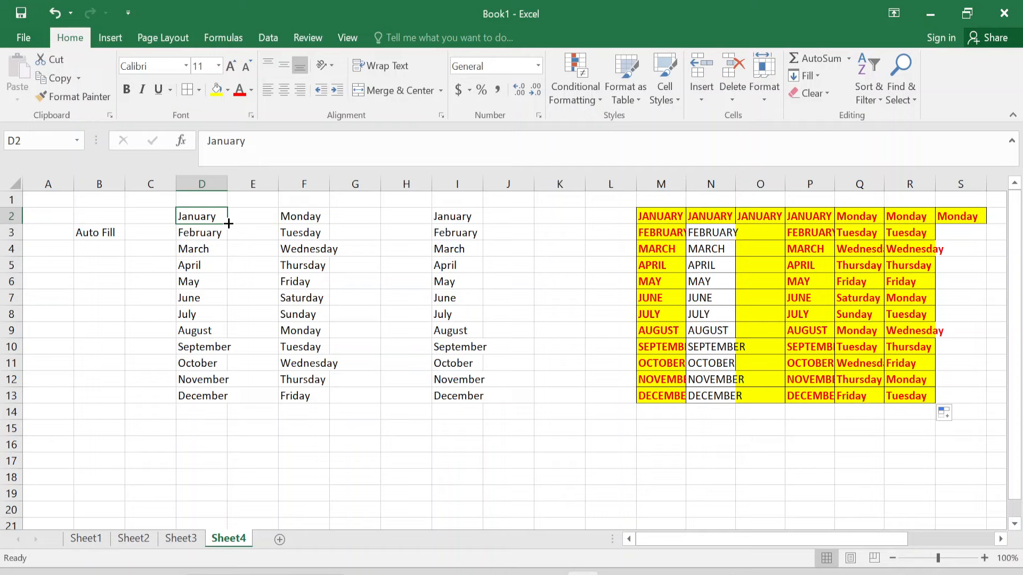
{"action": "left_click_drag", "start_coordinate": [228, 223], "coordinate": [232, 397]}
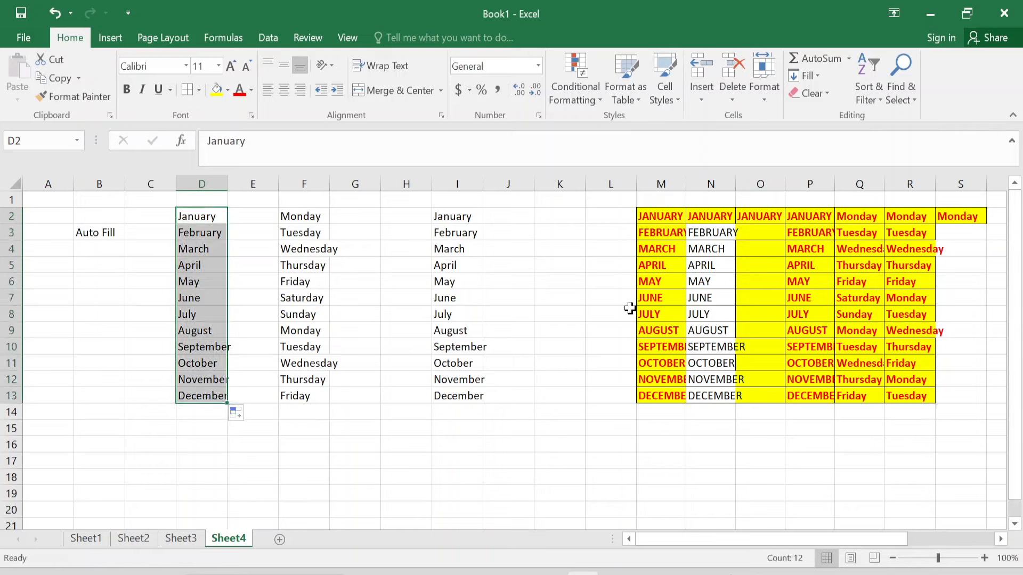
{"action": "left_click", "coordinate": [567, 299]}
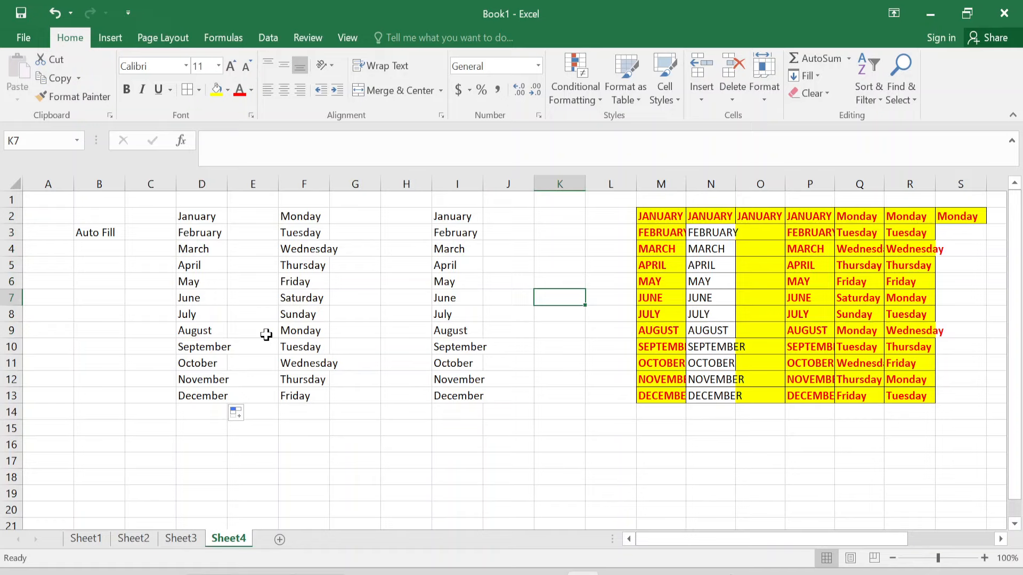
{"action": "left_click", "coordinate": [462, 410]}
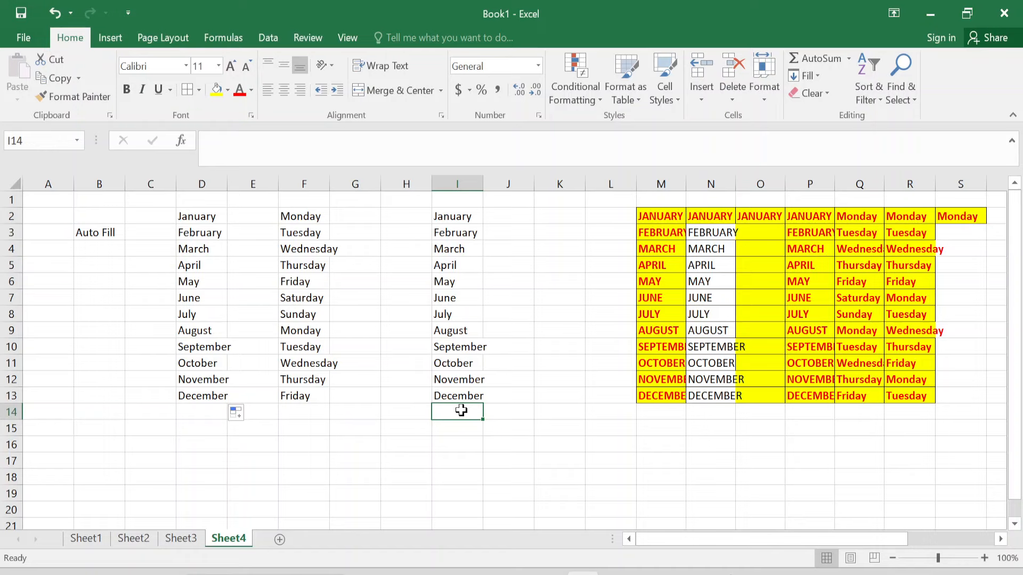
{"action": "left_click", "coordinate": [592, 459]}
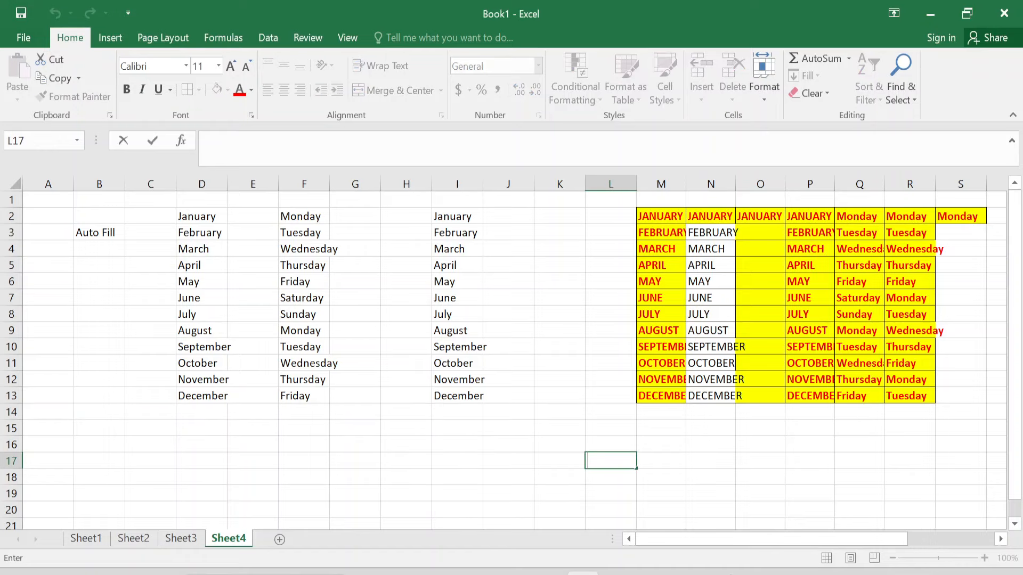